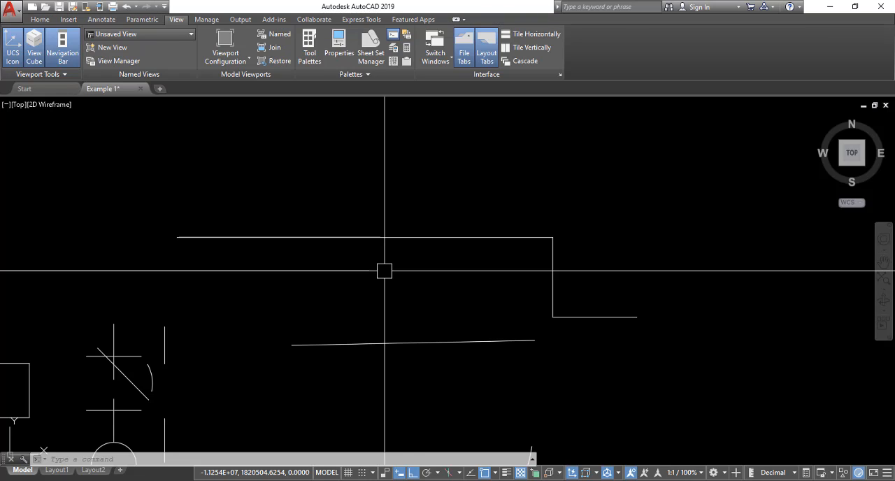
Step: Erase all the existing lines, shapes and arcs from the drawing
scroll(385, 271, down, 3)
middle_drag(381, 295, 404, 229)
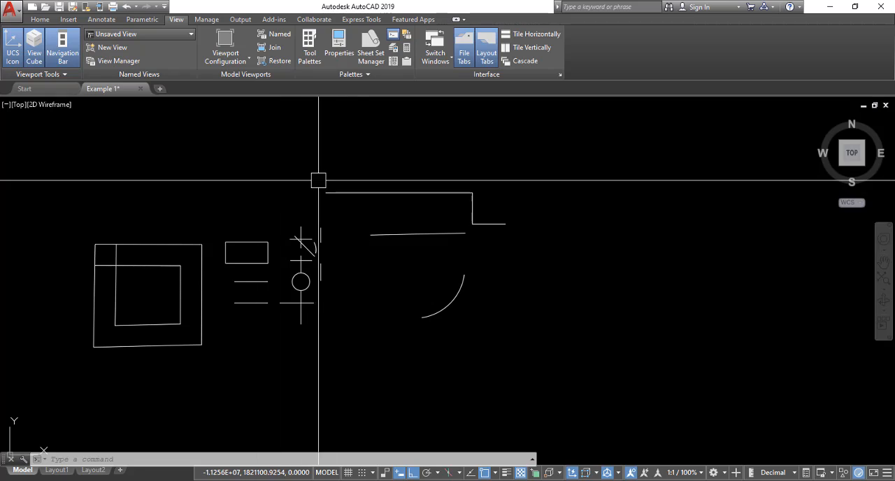
scroll(420, 174, down, 3)
click(524, 149)
click(292, 259)
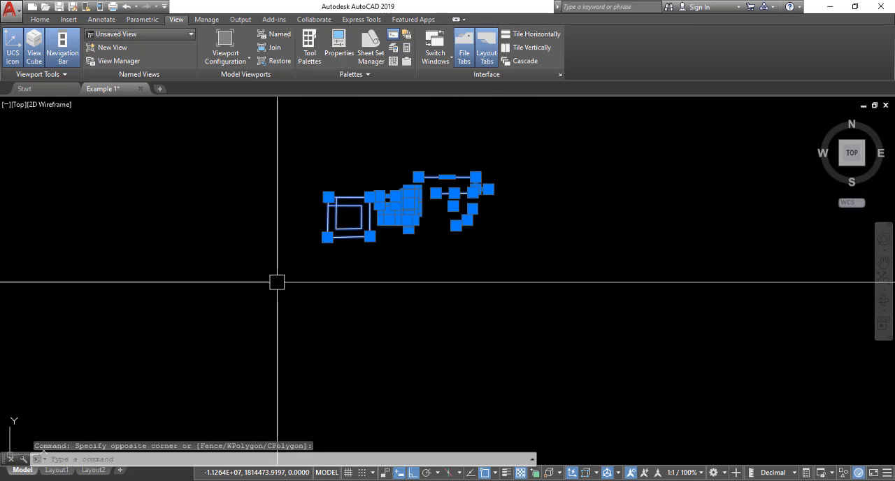
text(e)
key(Return)
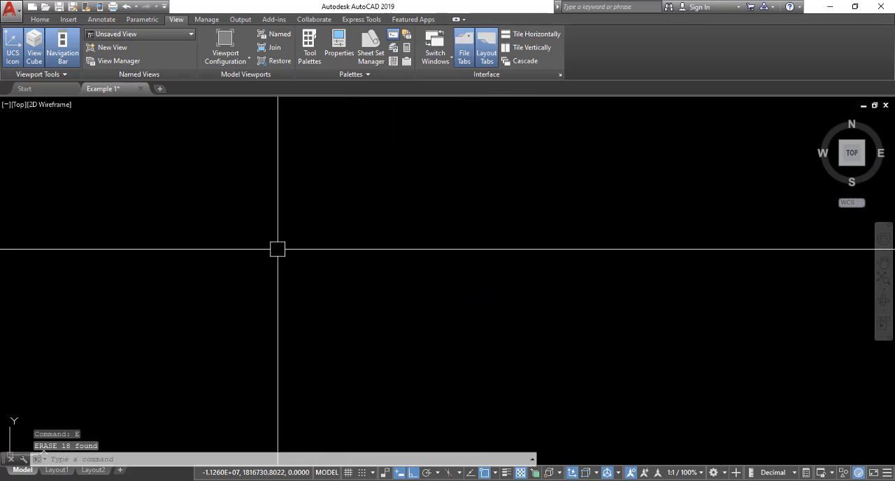
Step: Draw a 5-sided polygon with the Edge option, giving it a horizontal bottom edge about 4000 units long
text(pol)
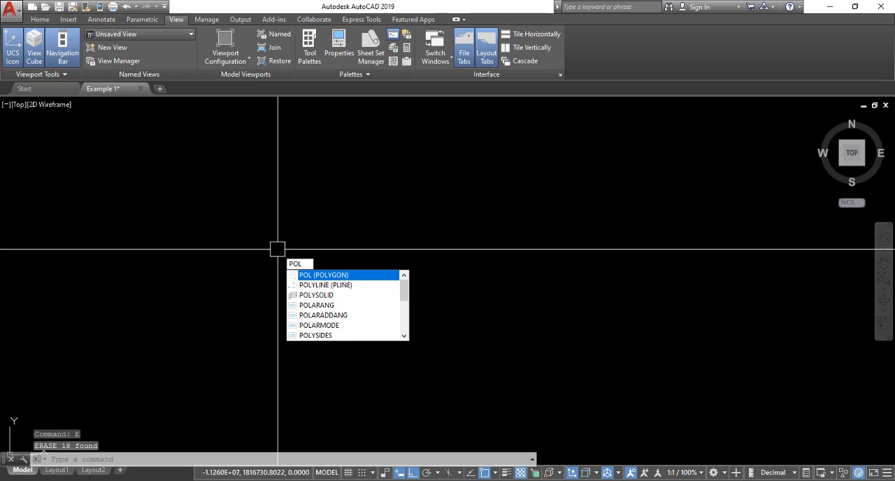
key(Return)
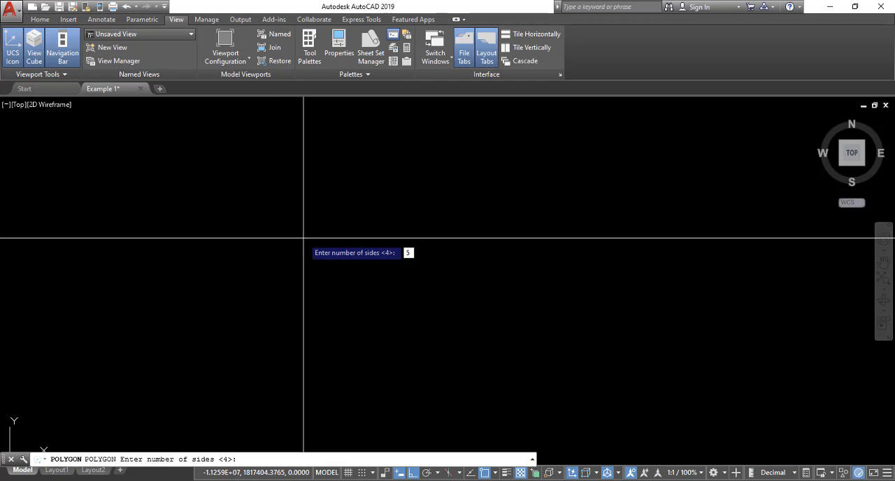
key(Return)
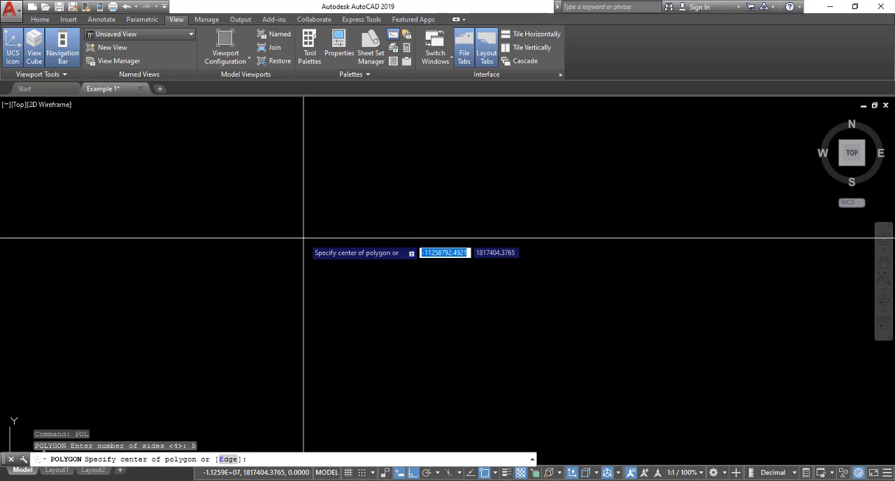
text(e)
key(Return)
click(268, 317)
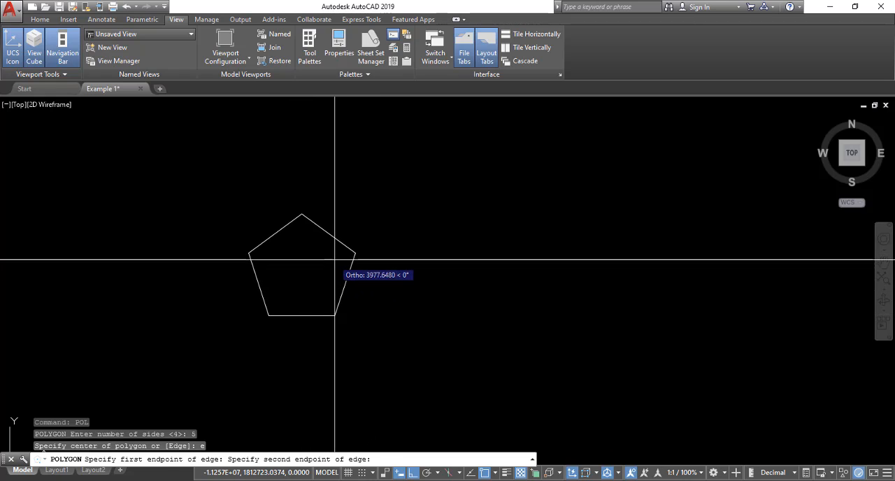
click(338, 248)
key(Escape)
Step: Draw a 6-sided polygon inscribed in a circle to the right of the pentagon, turning ortho off to set its radius and rotation freely
scroll(361, 233, down, 2)
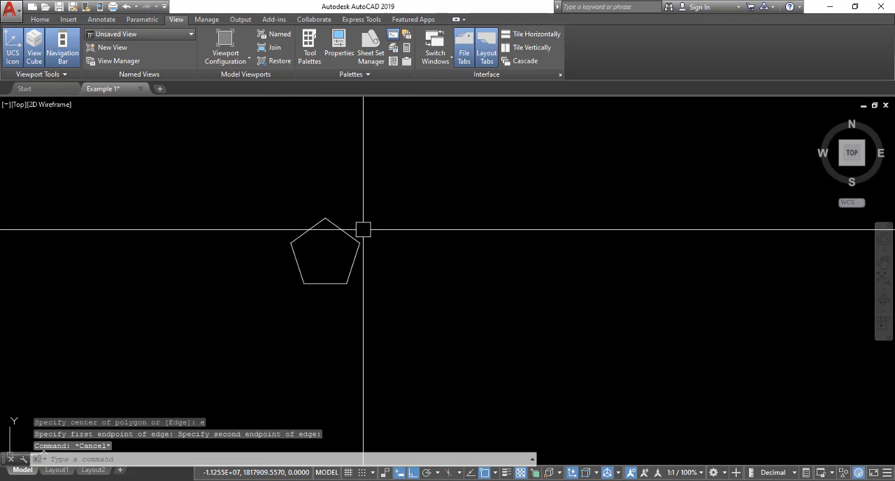
scroll(352, 234, up, 2)
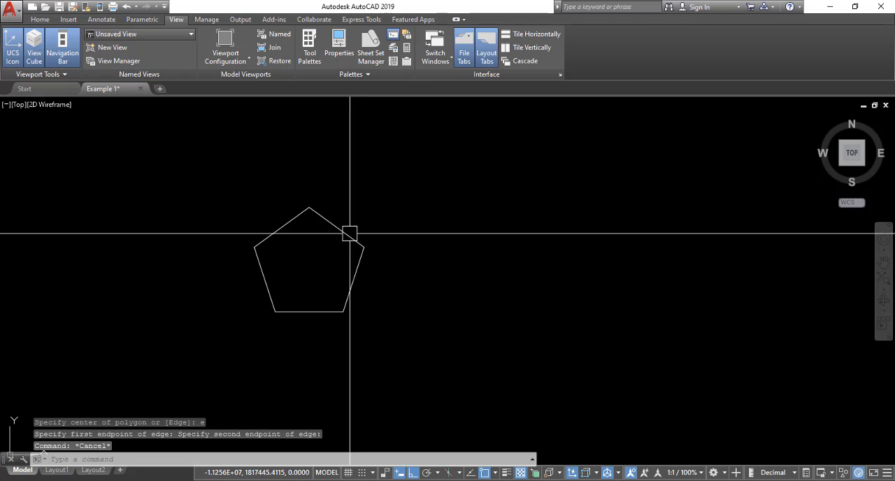
middle_drag(349, 235, 300, 233)
text(pol)
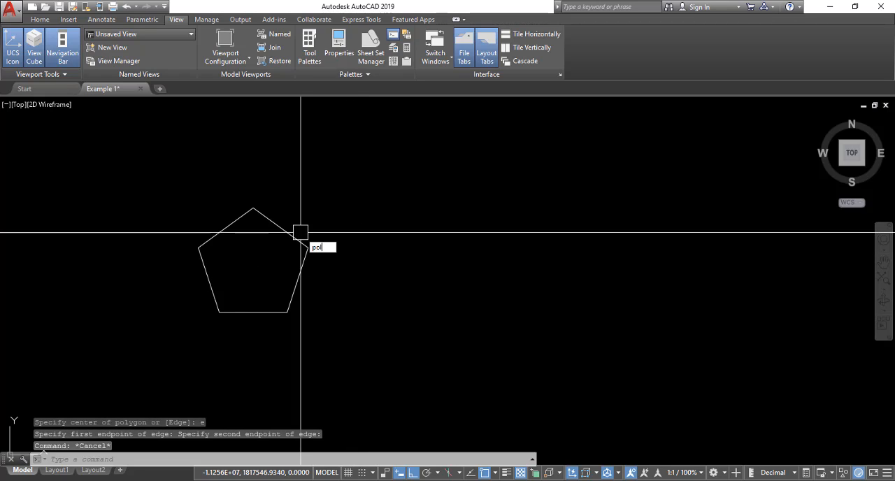
key(Return)
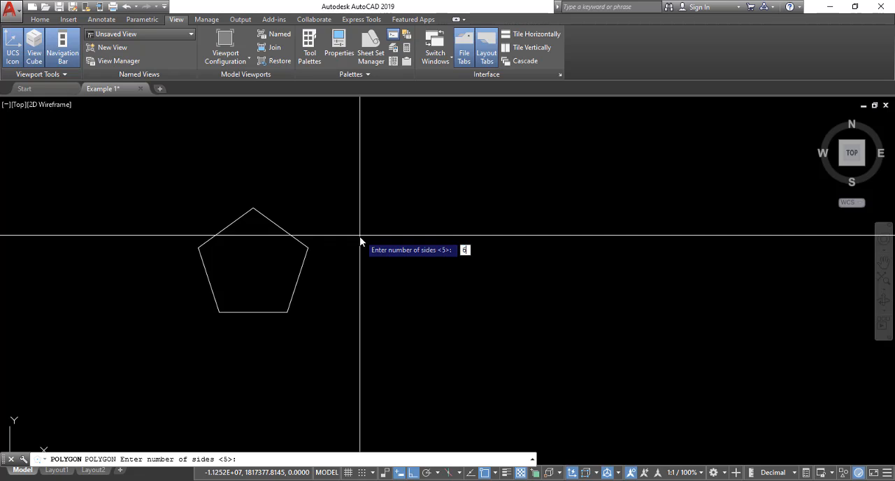
key(Return)
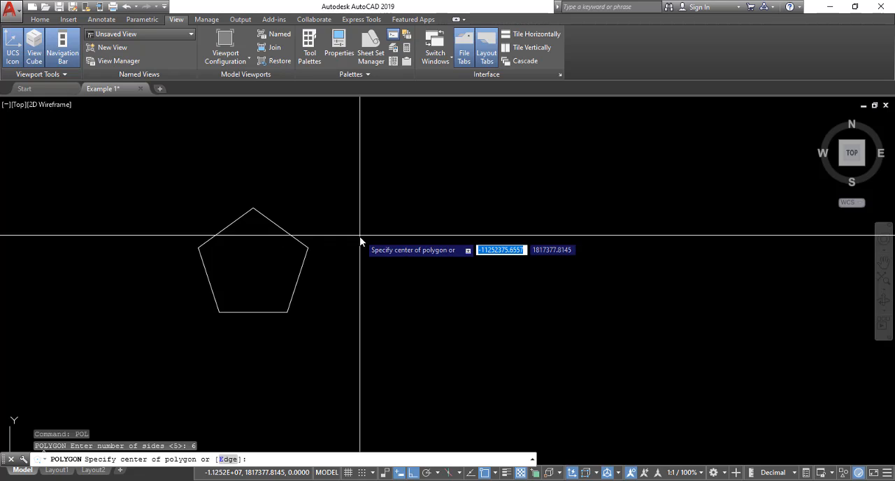
click(418, 261)
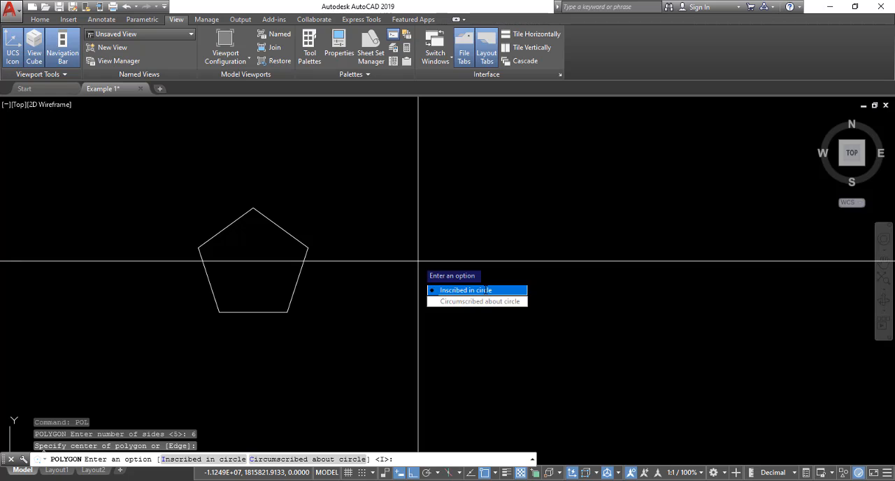
key(Return)
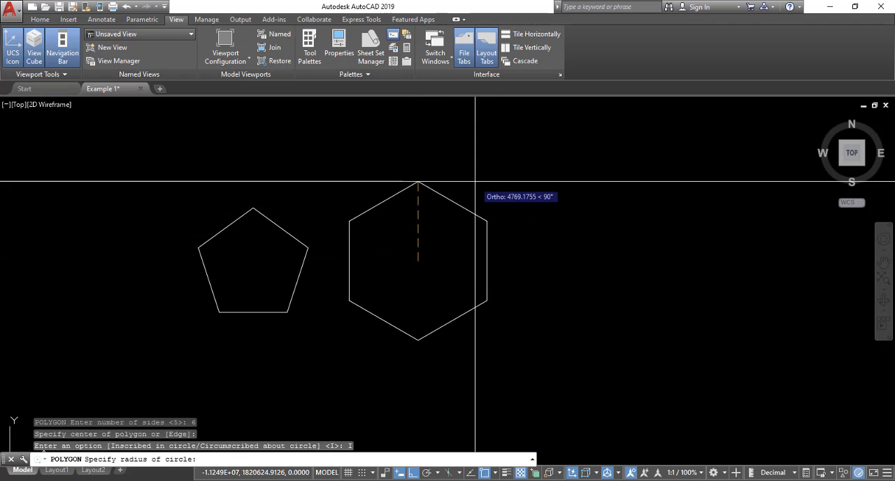
key(F8)
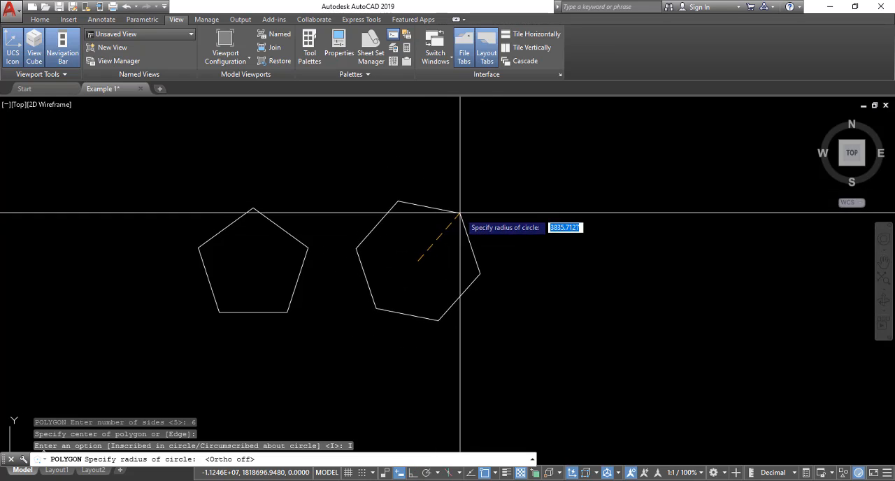
click(465, 203)
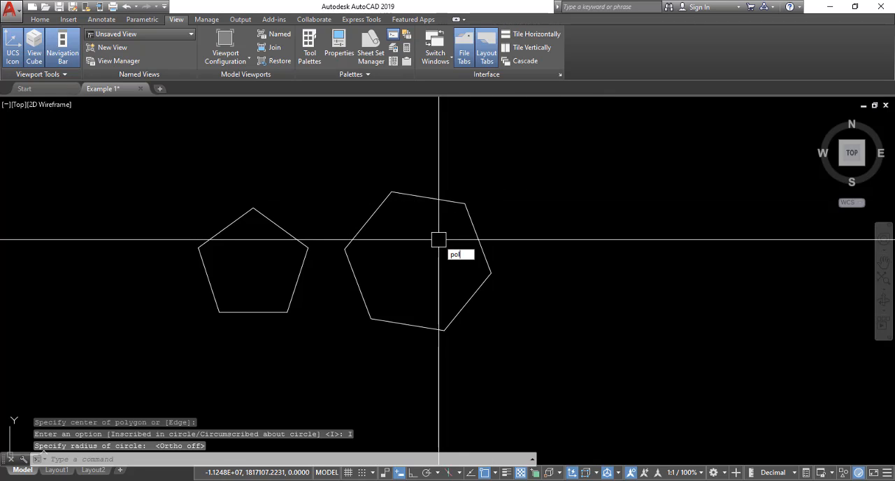
Step: Draw another 6-sided polygon, circumscribed about a circle, to the right of the inscribed hexagon
text(pol)
key(Return)
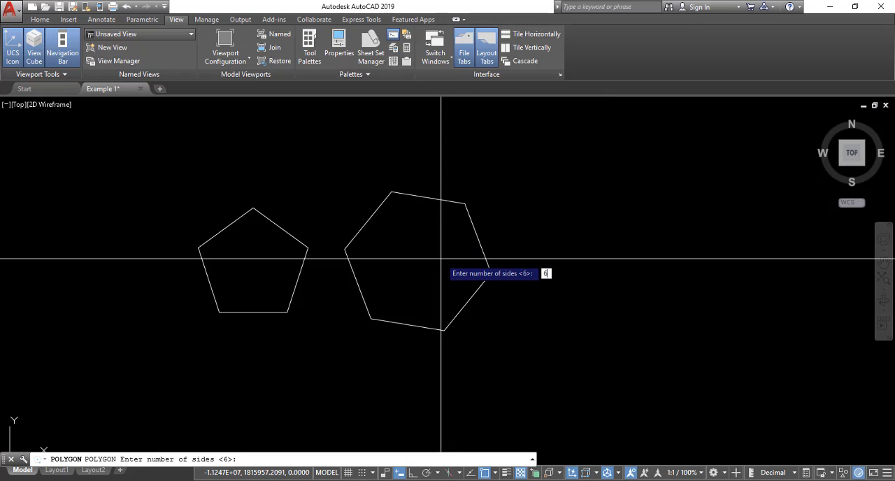
key(Return)
middle_drag(518, 257, 456, 263)
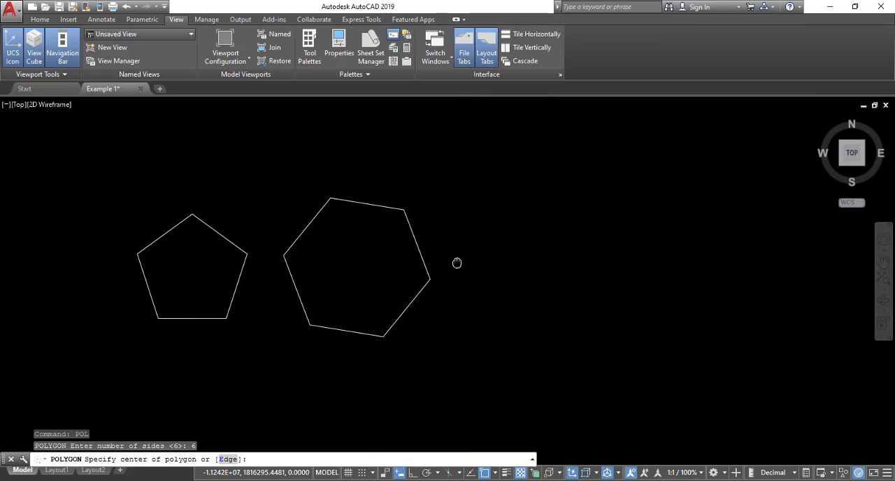
click(452, 265)
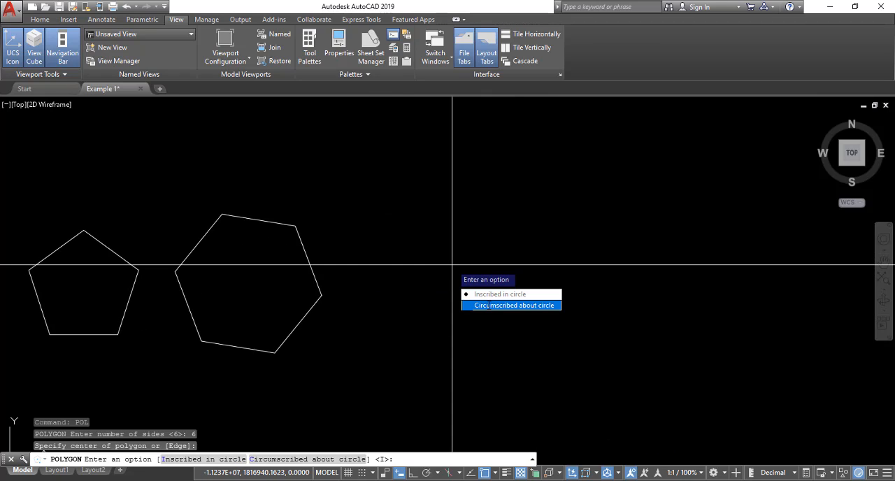
click(489, 305)
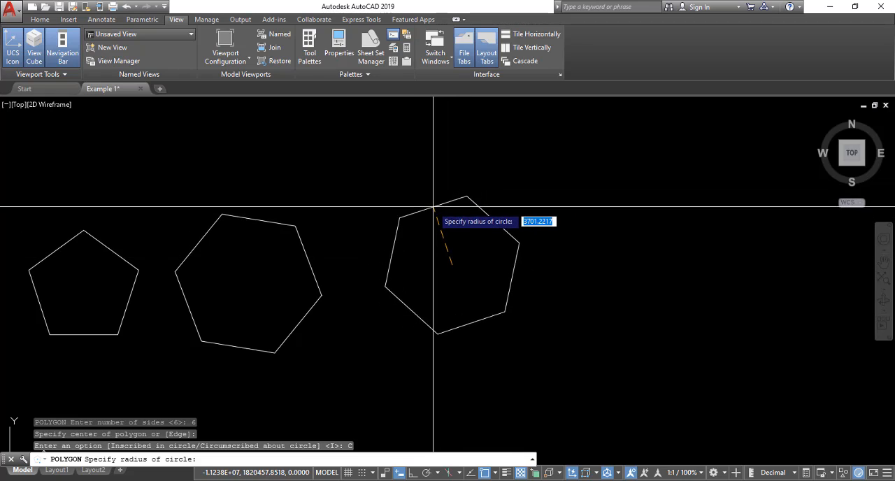
click(439, 181)
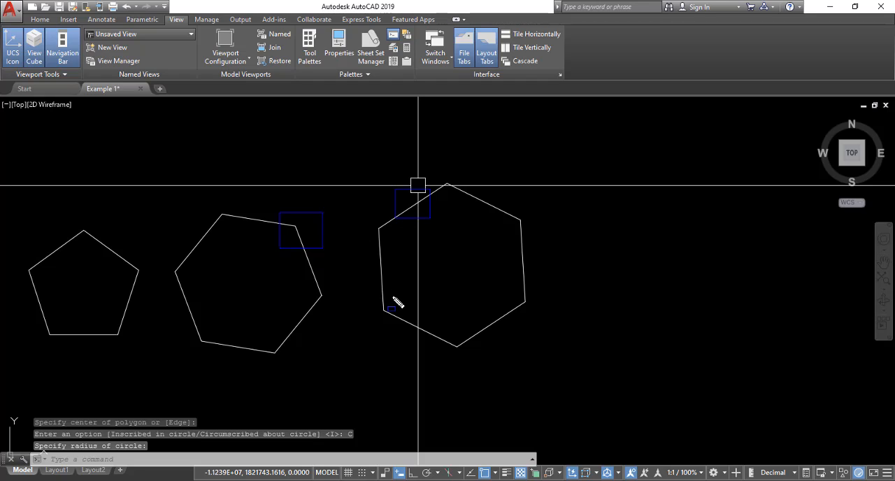
key(Escape)
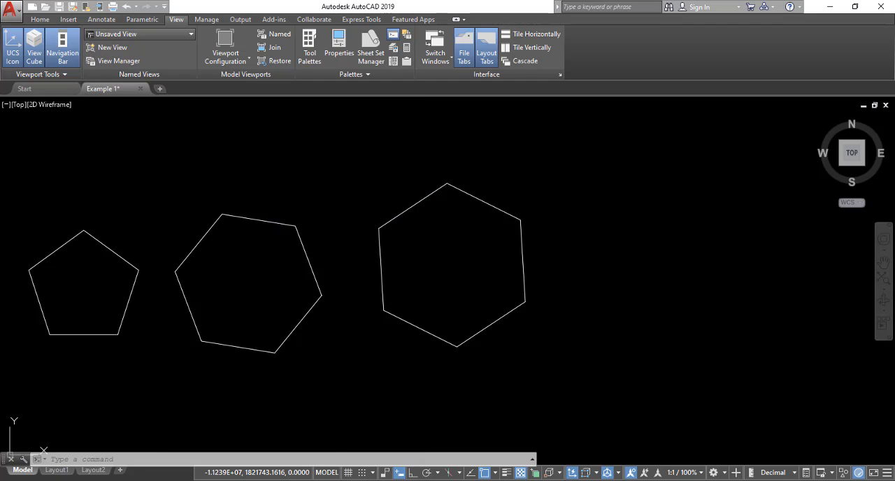
Step: Draw an 8-sided polygon with the Edge option to the right of the circumscribed hexagon
middle_drag(462, 304, 194, 325)
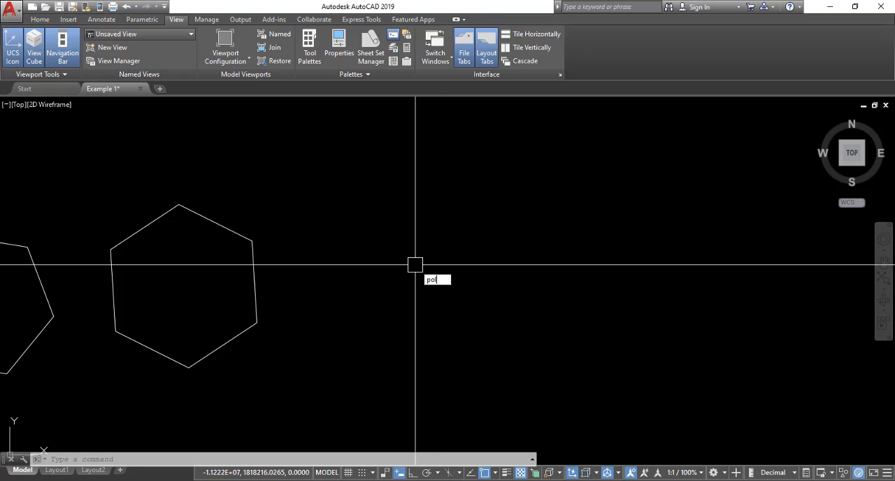
key(Return)
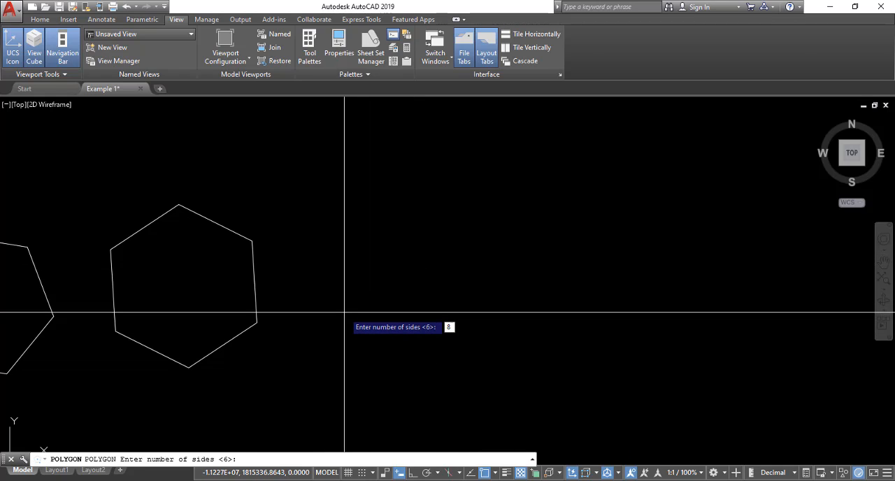
key(Return)
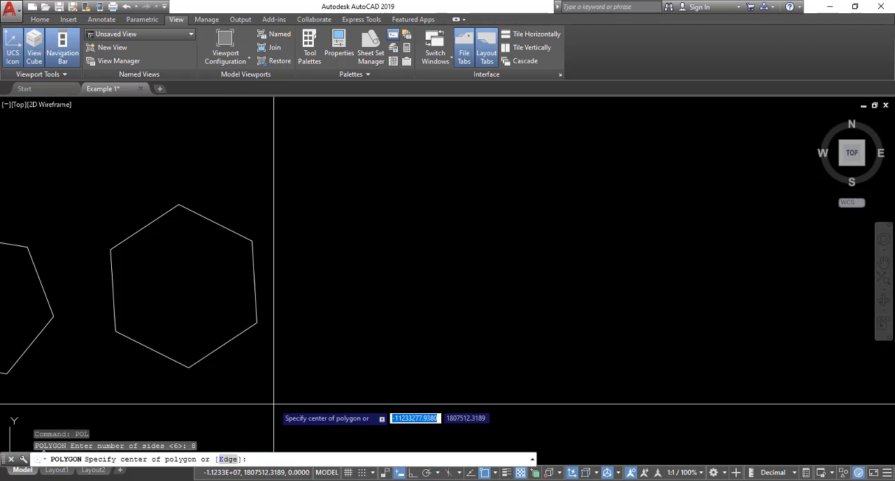
text(e)
key(Return)
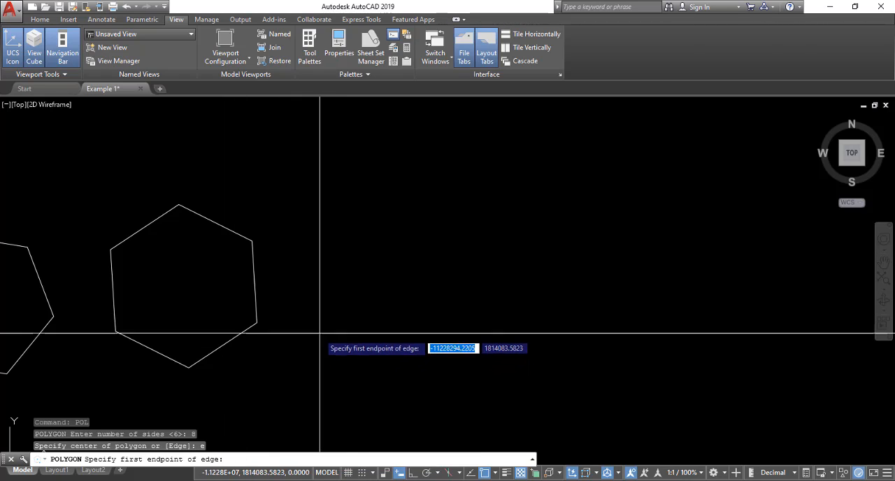
click(344, 319)
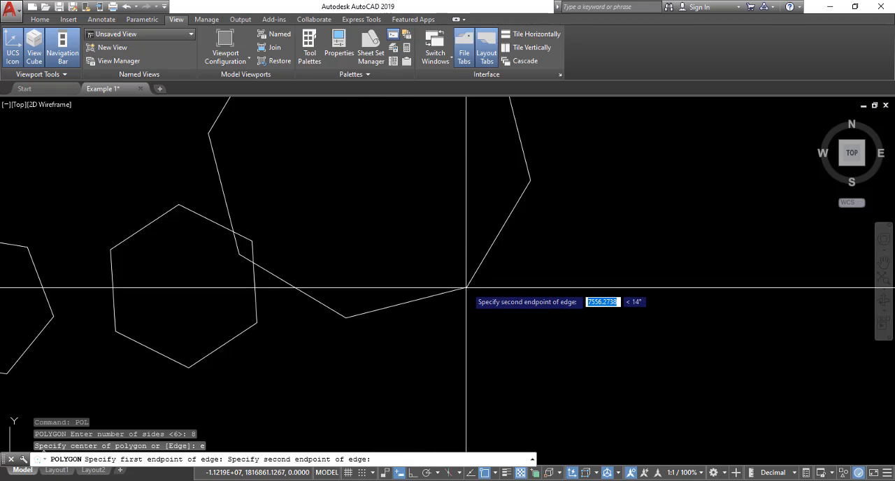
scroll(507, 335, down, 3)
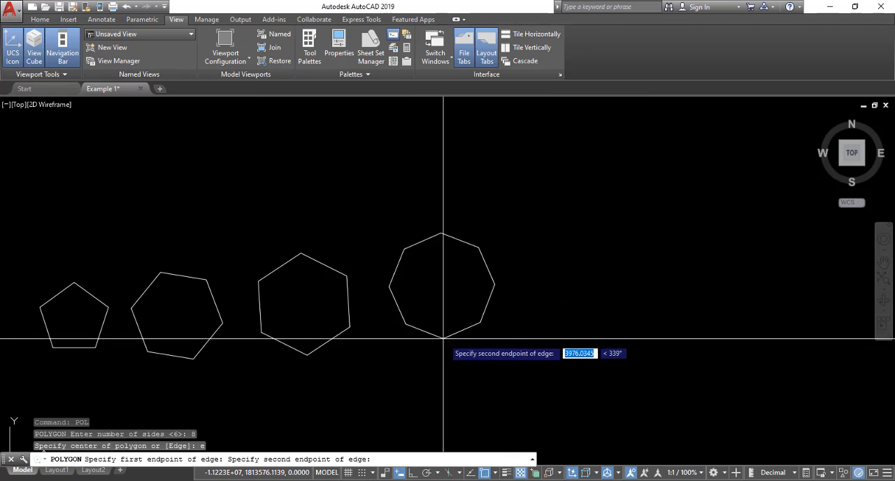
click(434, 321)
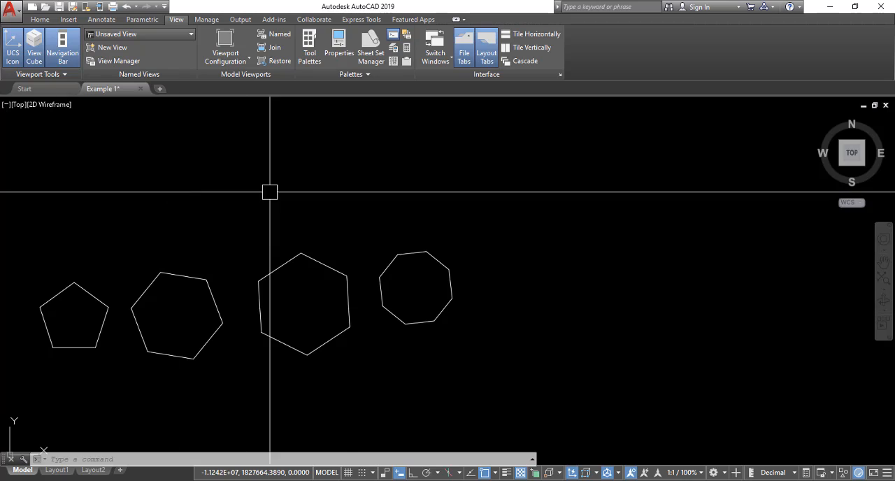
click(367, 203)
click(304, 211)
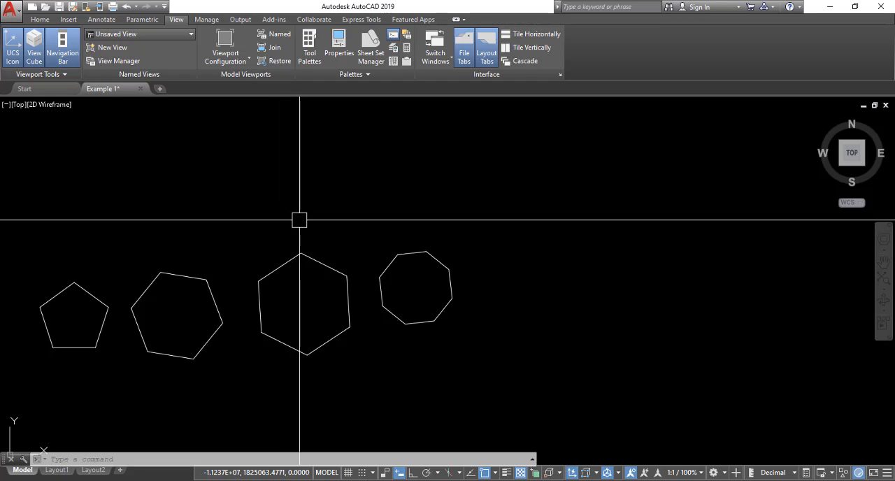
Step: Draw a horizontal line about 15,000 units long above the two hexagons, with ortho turned on
key(Return)
click(196, 188)
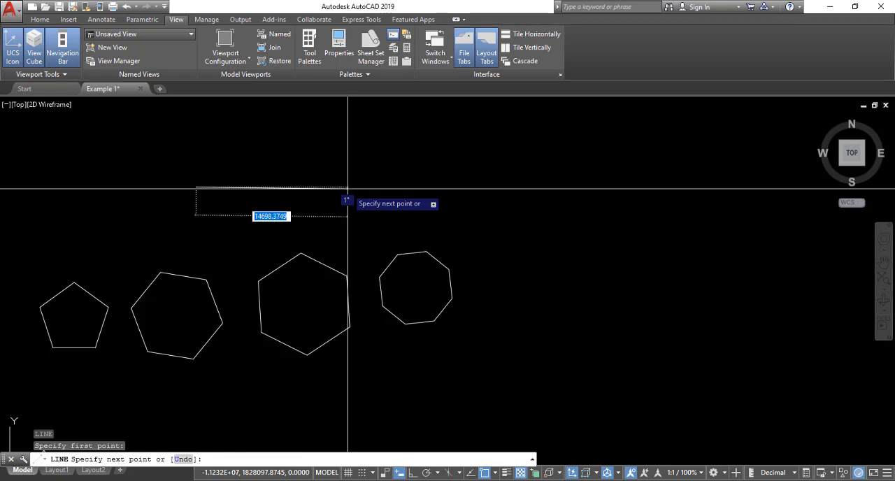
key(F8)
click(354, 185)
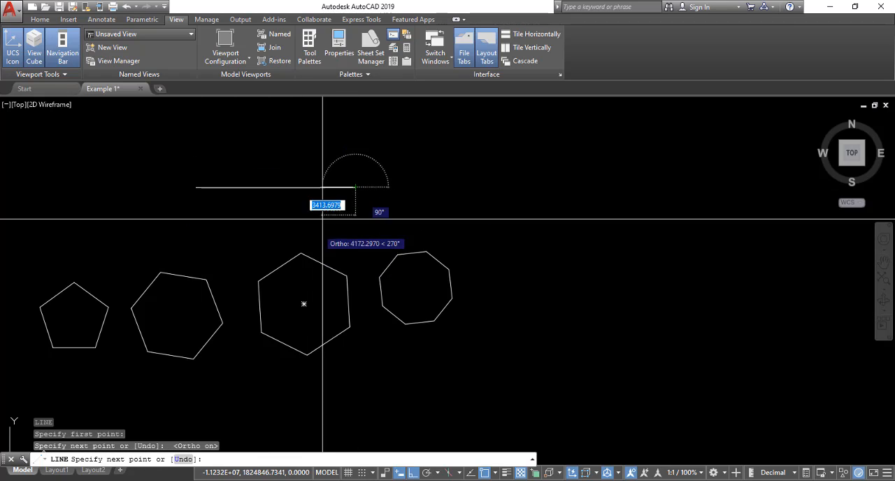
key(Return)
Step: Draw a vertical line crossing the horizontal line near its right end
key(Return)
click(320, 130)
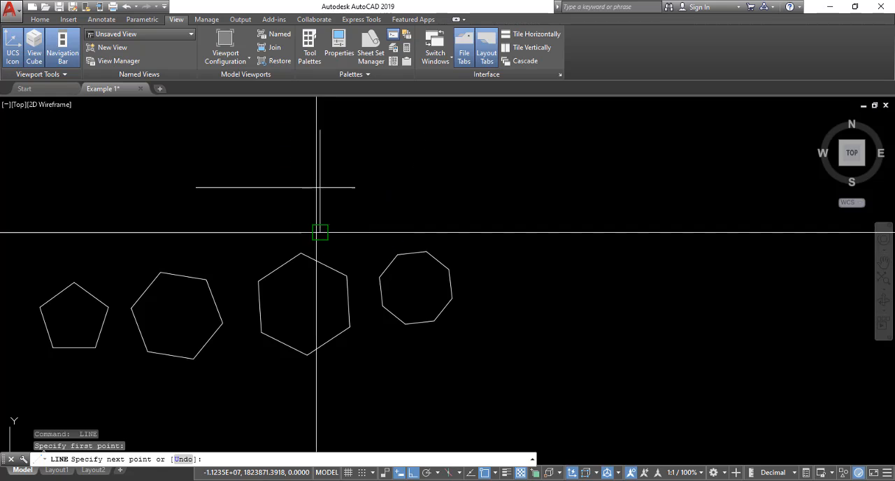
click(320, 231)
key(Return)
Step: Draw a second vertical line above the octagon, beyond the right end of the horizontal line
key(Return)
click(430, 123)
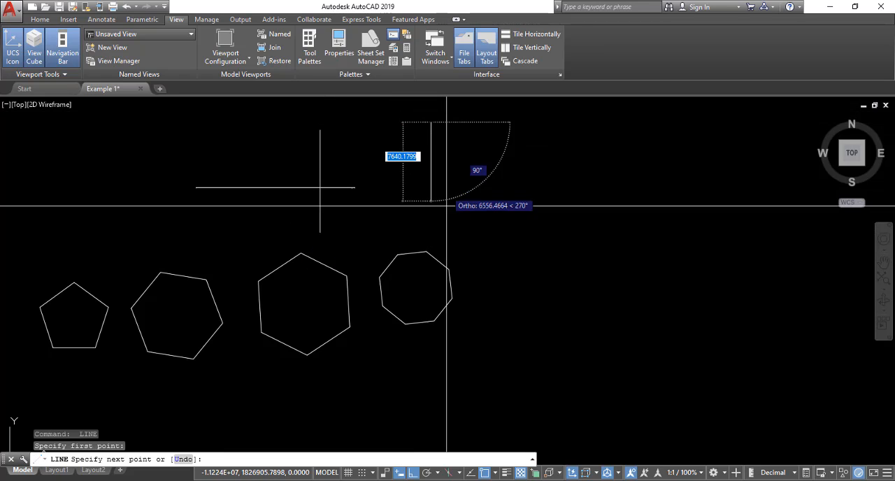
click(438, 223)
key(Return)
Step: Extend the horizontal line to the vertical line above the octagon, using that vertical line as the boundary
click(355, 187)
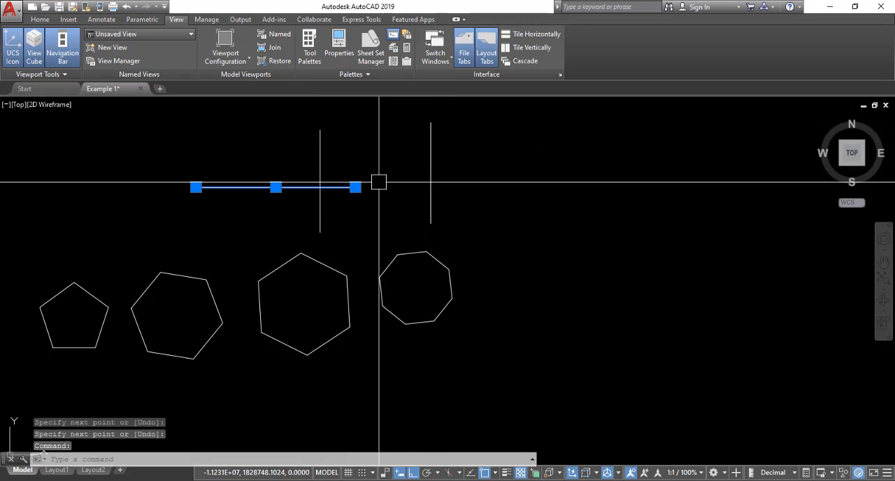
key(Escape)
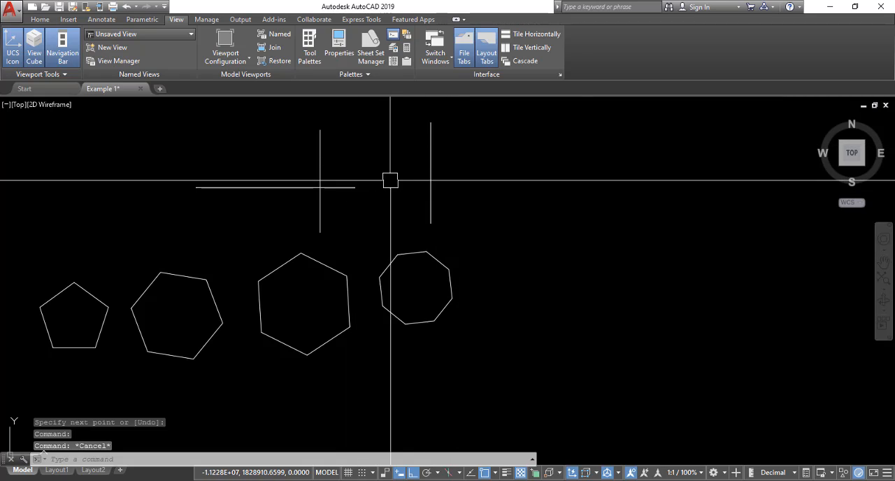
click(466, 146)
click(389, 177)
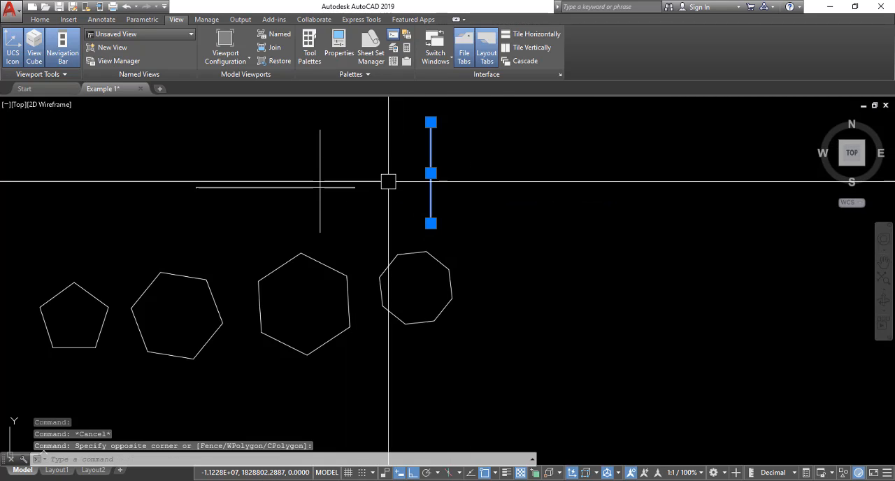
text(E)
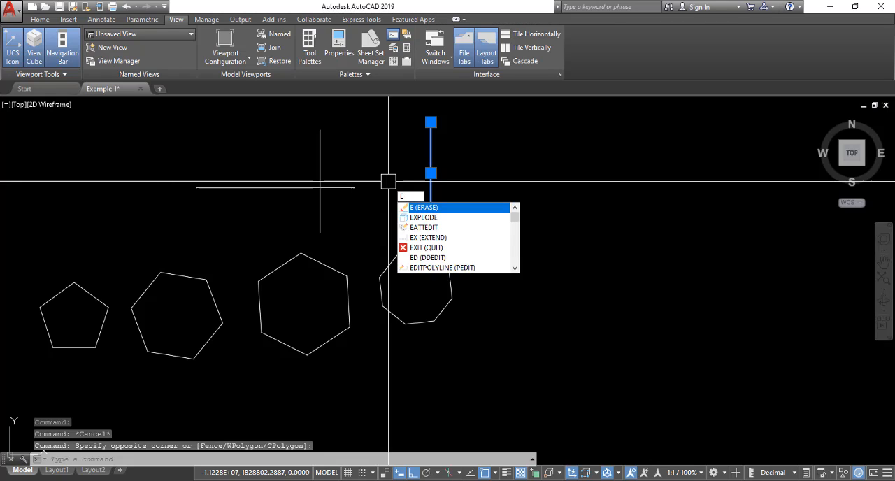
text(X)
key(Return)
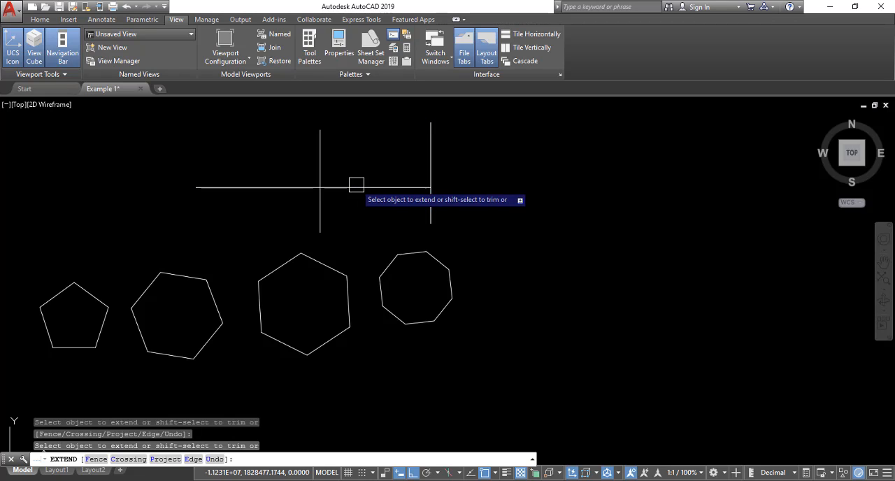
key(Escape)
Step: Trim the part of the horizontal line between the two vertical lines, using all objects as cutting edges
scroll(448, 175, down, 3)
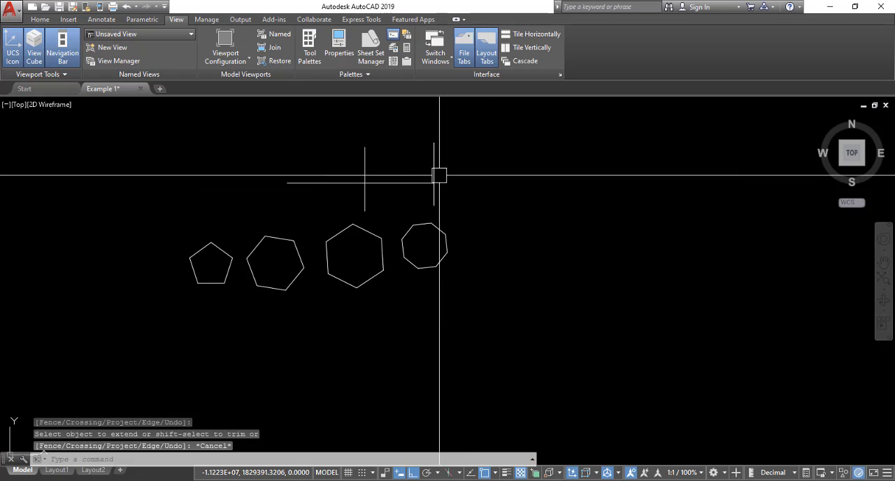
middle_drag(439, 174, 371, 191)
scroll(290, 194, up, 2)
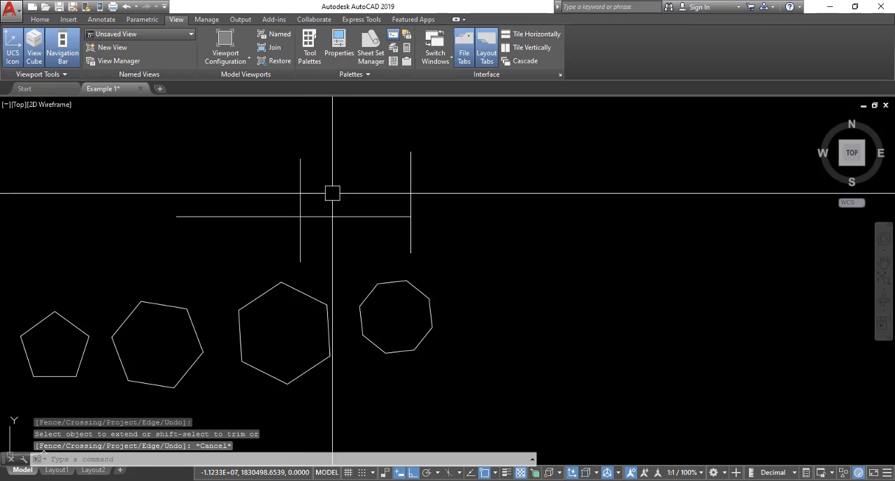
text(TR)
key(Return)
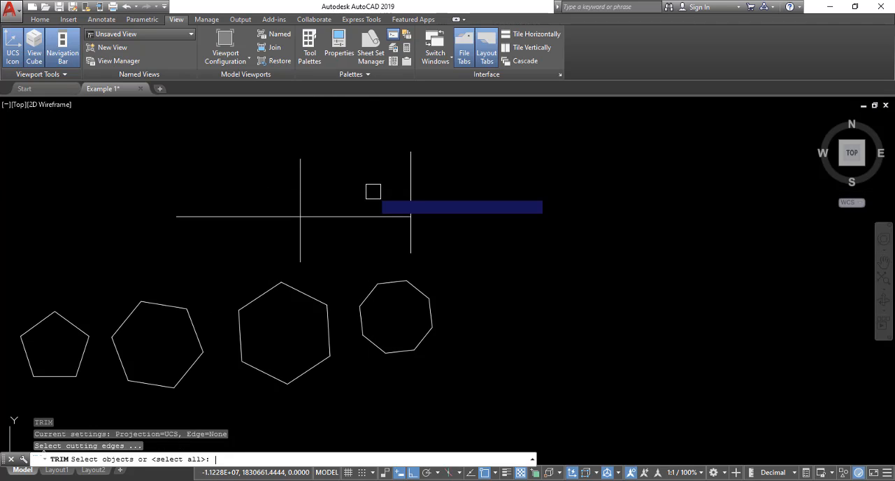
key(Return)
click(374, 192)
click(348, 242)
key(Escape)
key(Escape)
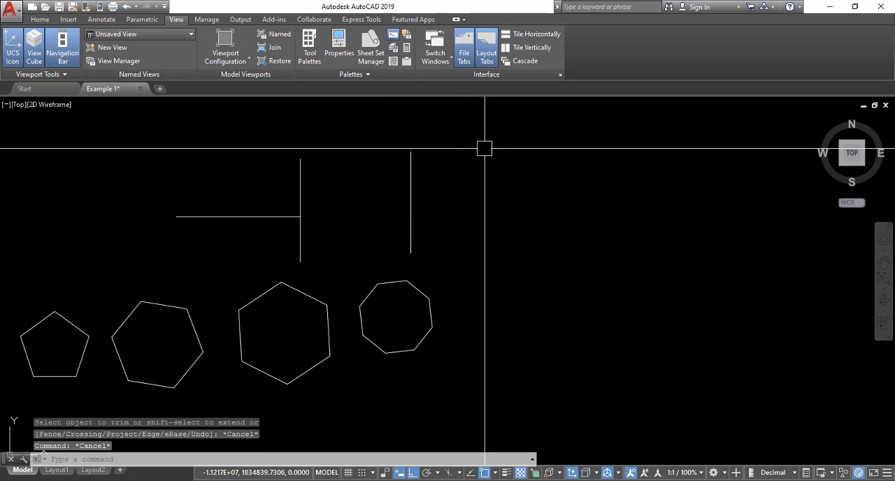
Step: Extend the trimmed horizontal line to the vertical line above the octagon, using that vertical as the boundary edge
click(485, 150)
click(376, 208)
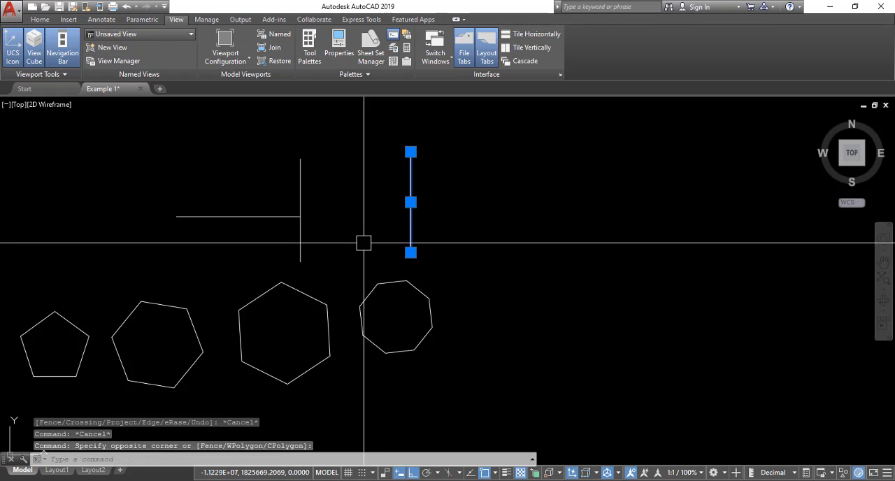
text(ex)
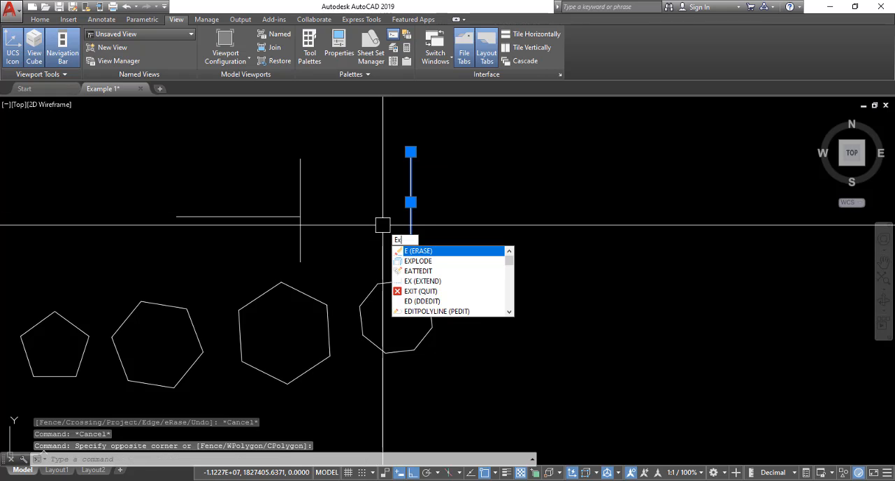
key(Return)
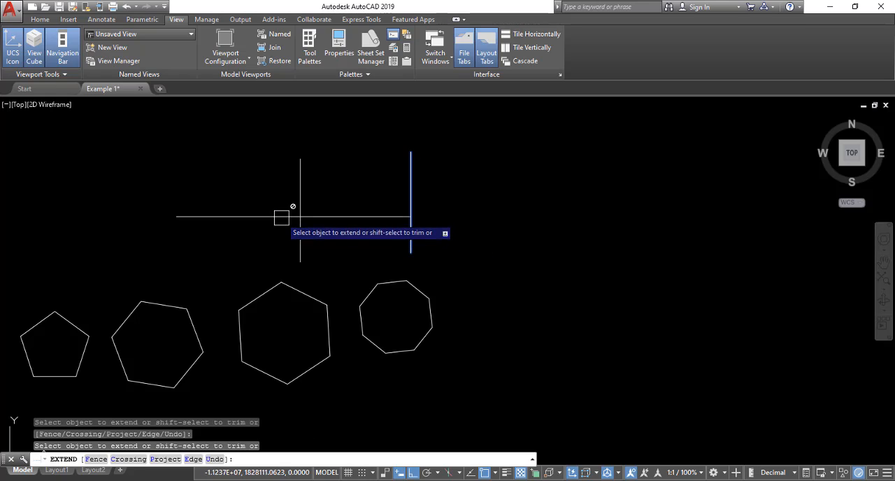
key(Escape)
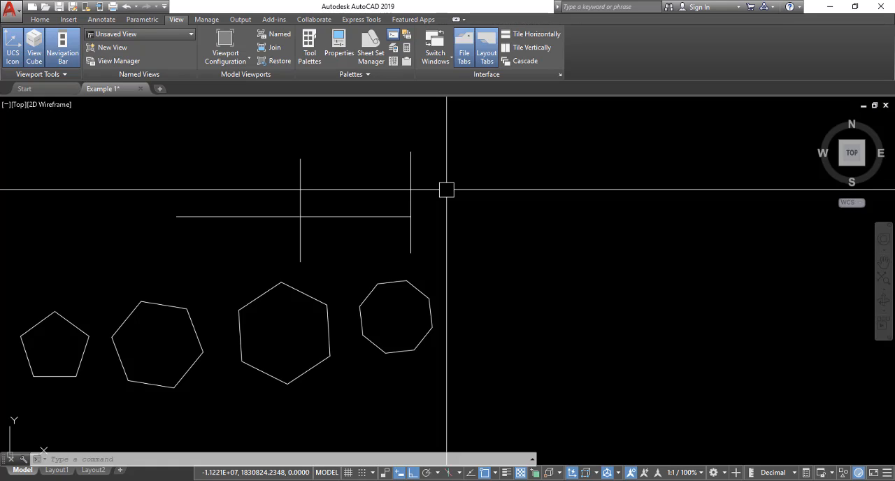
Step: Draw a rectangle in the empty area to the right of the lines and the octagon
scroll(446, 190, down, 3)
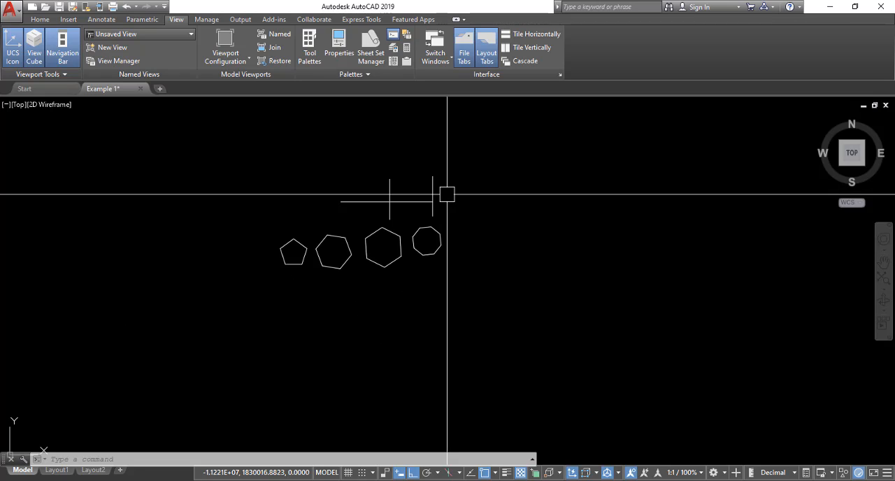
scroll(453, 194, up, 3)
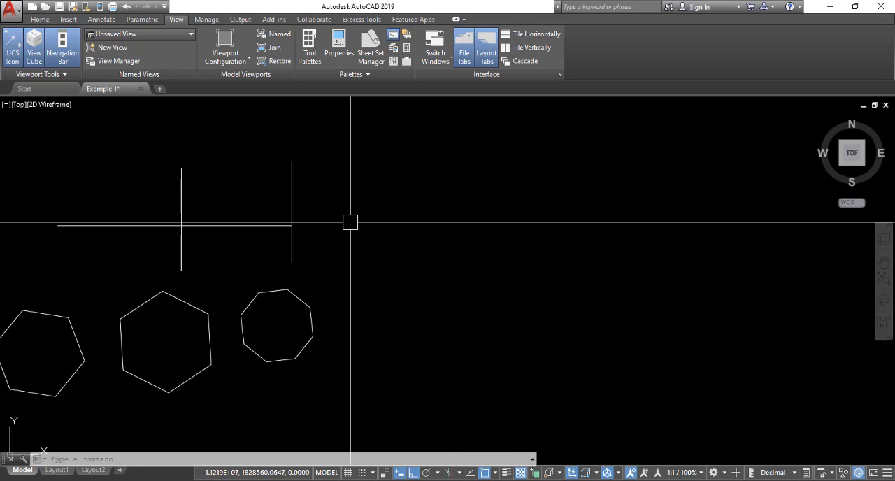
key(Return)
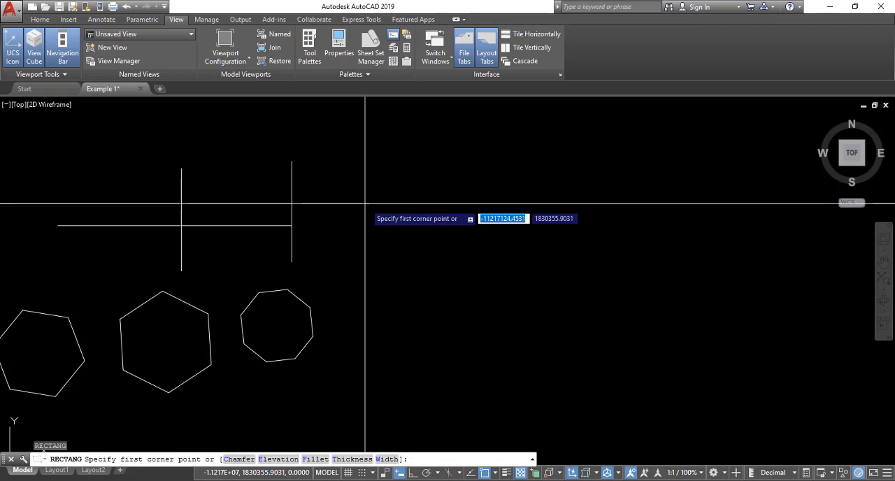
click(377, 205)
key(Escape)
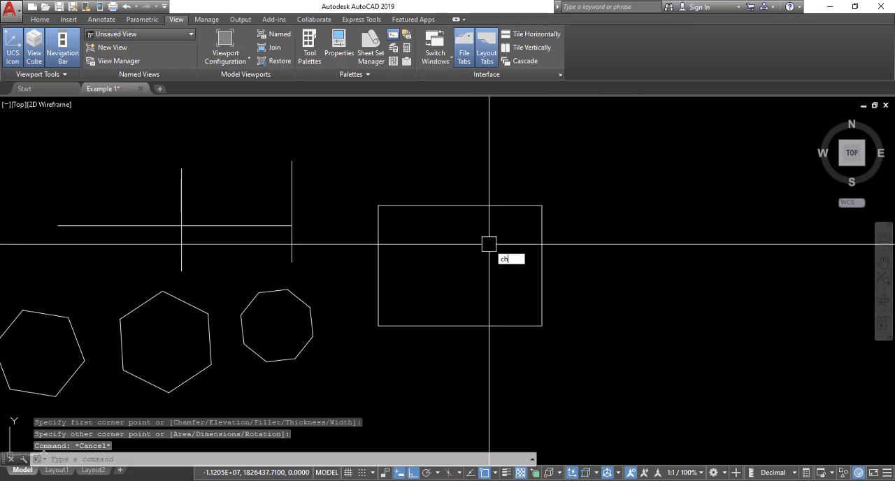
Step: Chamfer the rectangle's upper-right corner with a first distance of 300 and a second distance of 500
text(a)
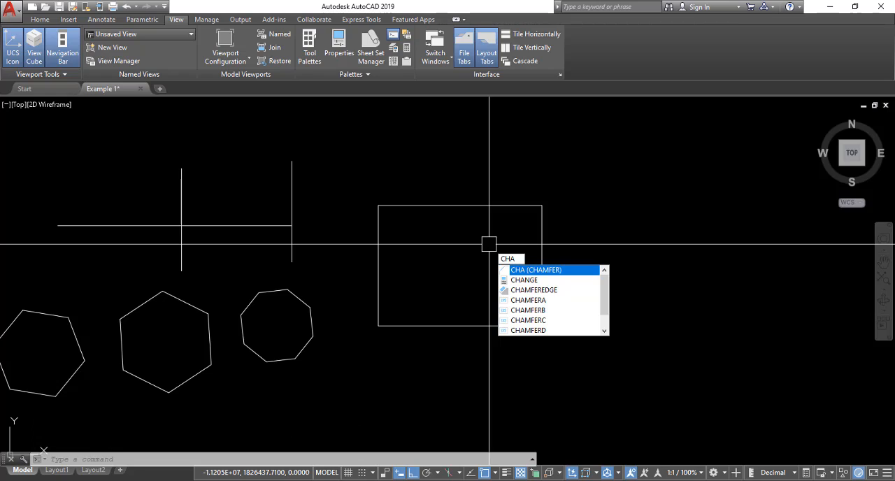
key(Return)
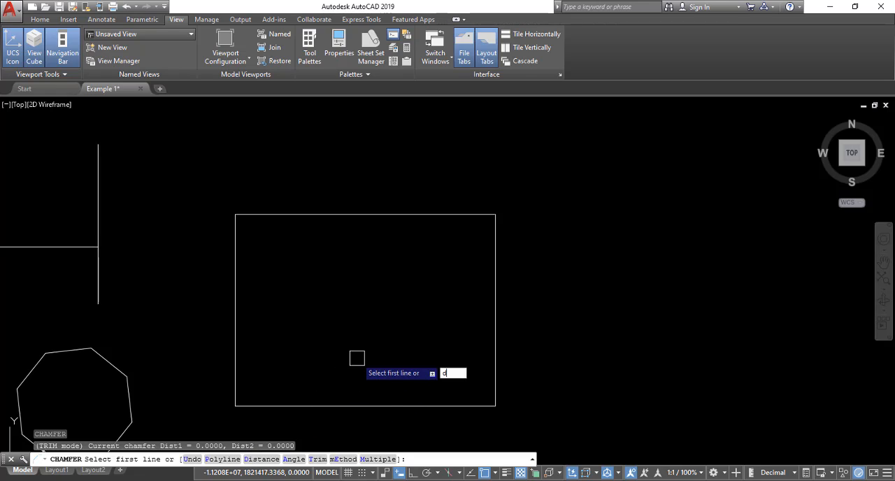
key(Return)
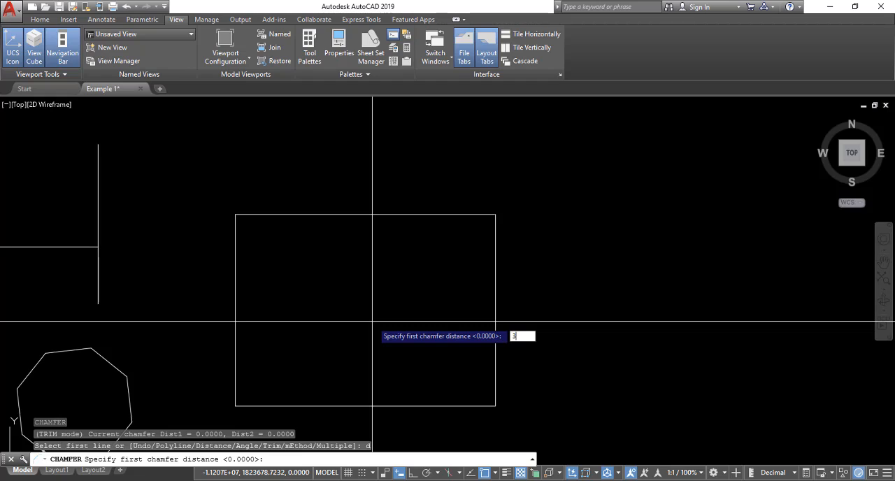
key(Return)
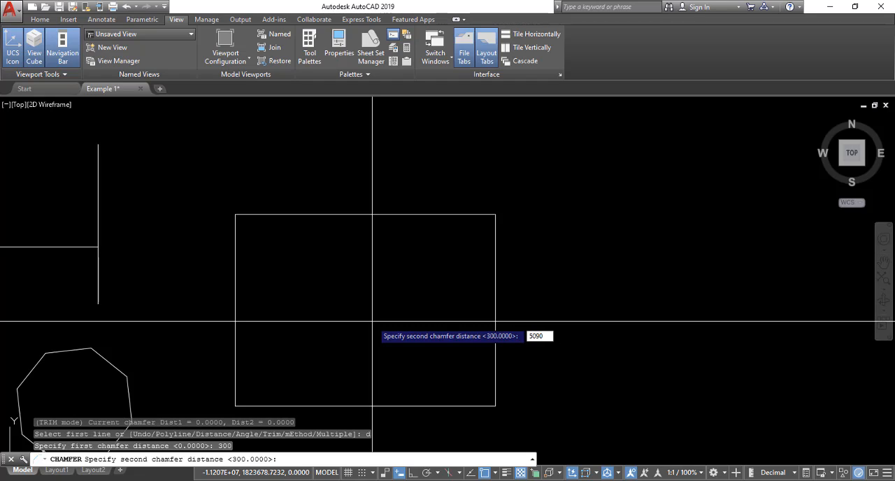
key(Return)
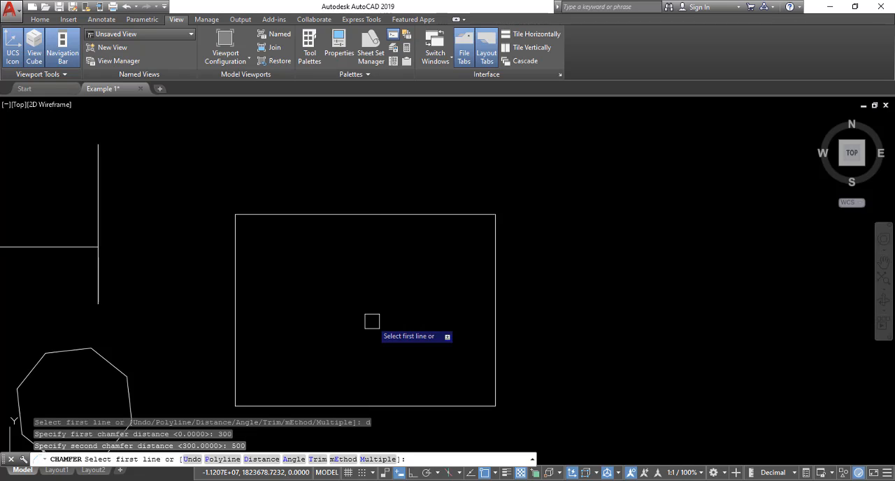
click(493, 225)
click(492, 222)
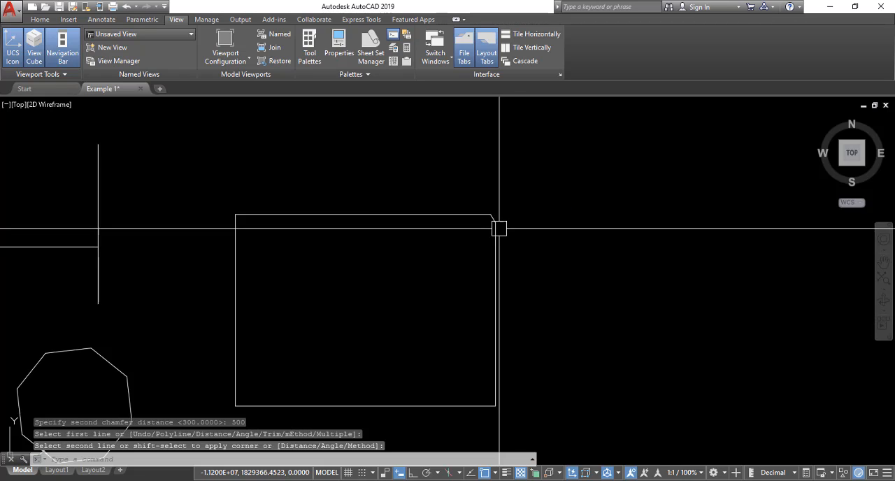
Step: Add a horizontal linear dimension between the chamfer's two endpoints, placed above the rectangle's corner
scroll(486, 215, up, 8)
key(Escape)
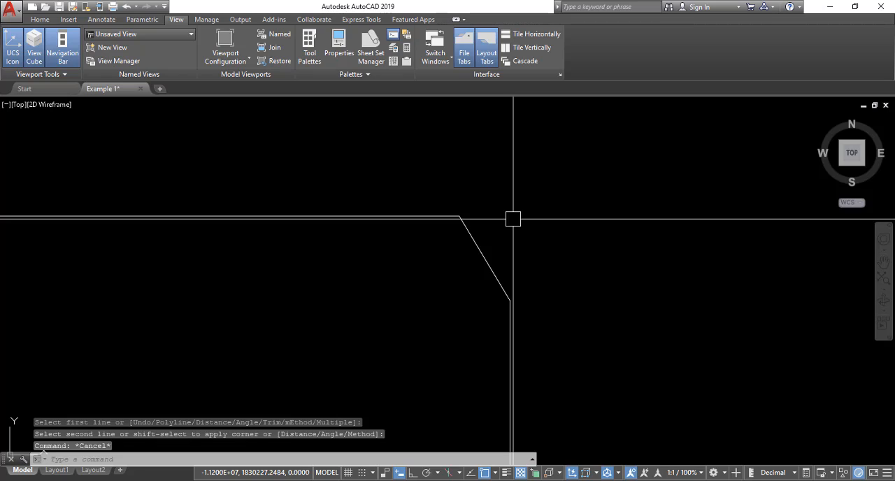
text(dli)
key(Return)
click(458, 217)
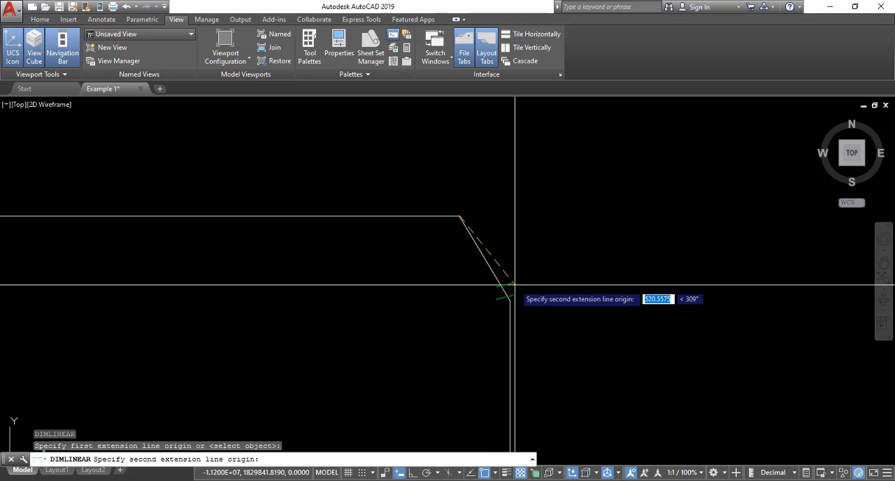
click(511, 301)
click(514, 165)
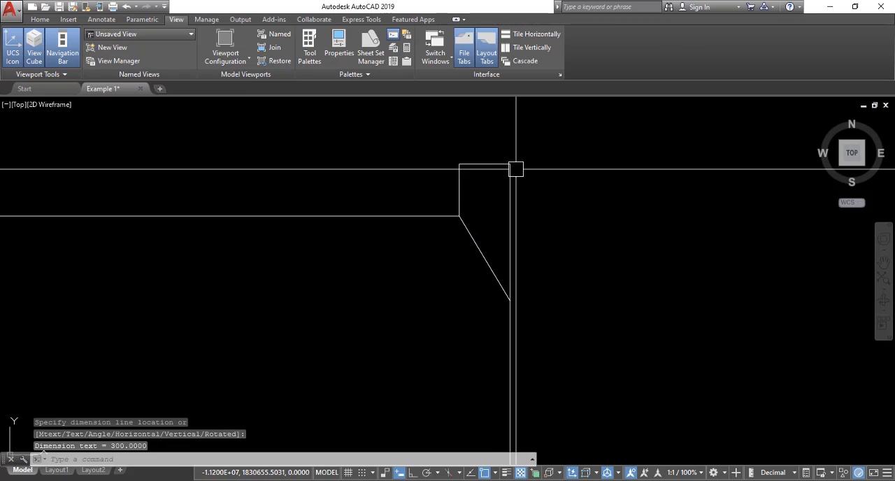
Step: Add a vertical linear dimension between the chamfer's two endpoints, placed to the right of the rectangle
key(Return)
click(459, 216)
click(510, 301)
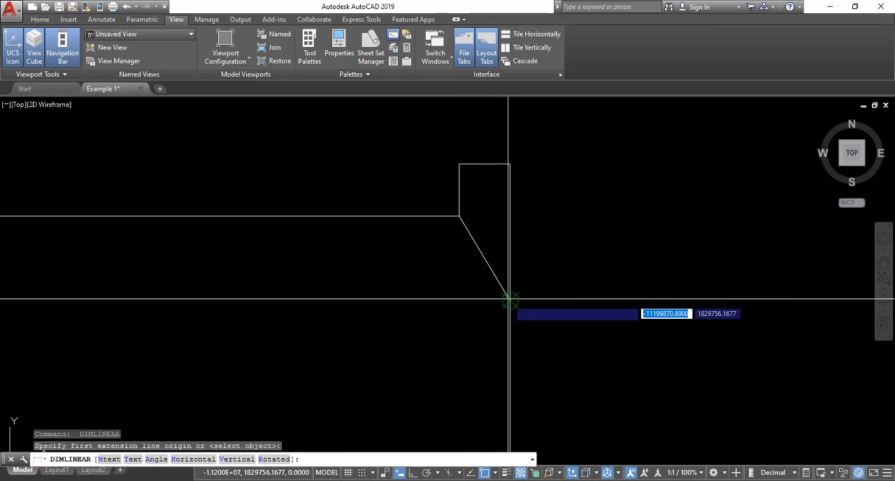
click(579, 268)
key(Escape)
Step: Examine the text of the horizontal and vertical dimensions at the chamfered corner
scroll(489, 147, up, 8)
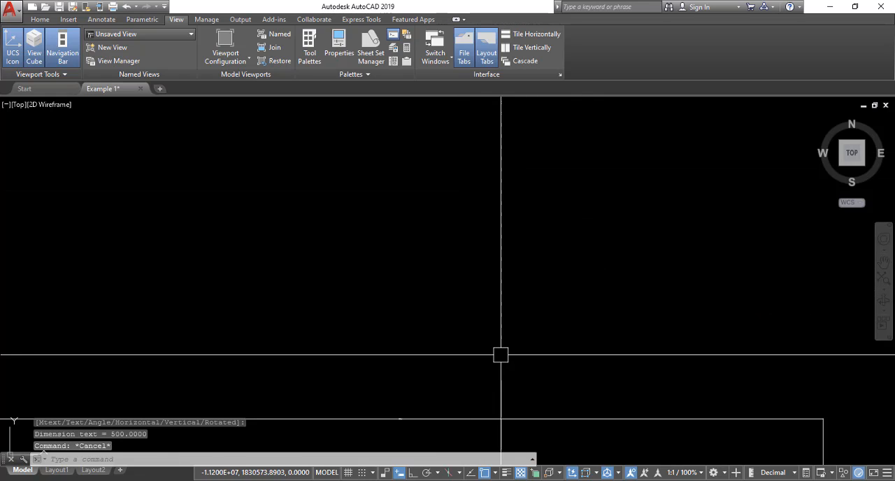
click(459, 395)
click(400, 419)
scroll(399, 402, up, 6)
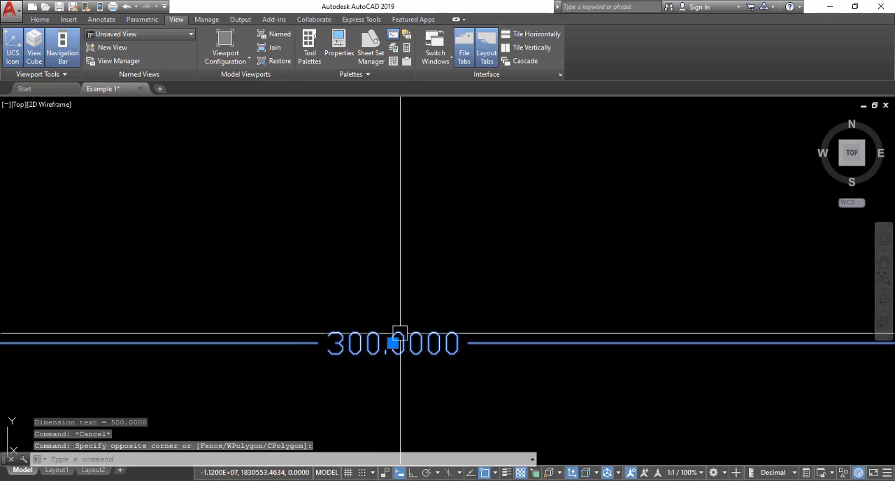
scroll(384, 323, up, 3)
middle_drag(385, 322, 454, 203)
scroll(410, 194, down, 13)
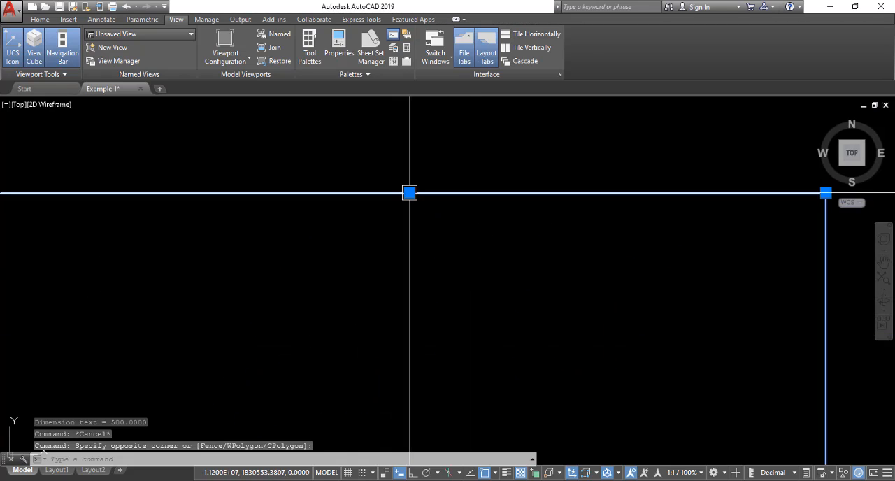
middle_drag(629, 401, 522, 138)
middle_drag(680, 309, 650, 240)
scroll(651, 239, up, 7)
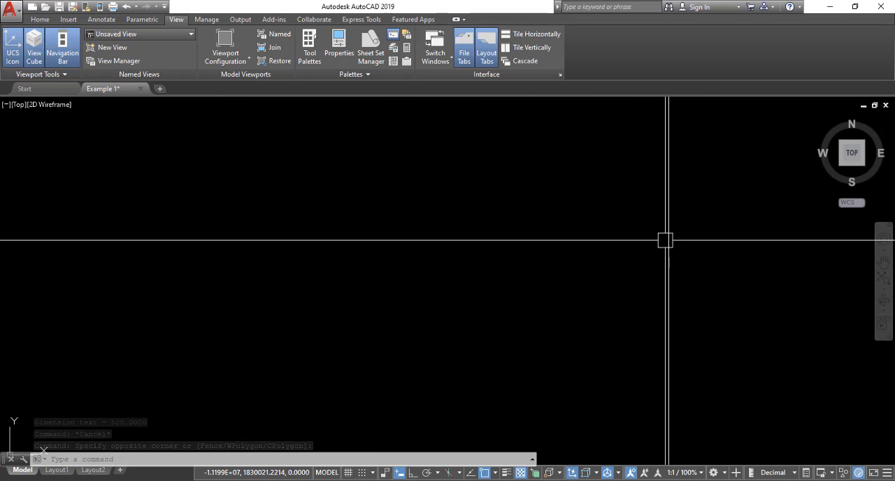
middle_drag(682, 407, 627, 210)
scroll(617, 250, up, 7)
scroll(634, 219, down, 8)
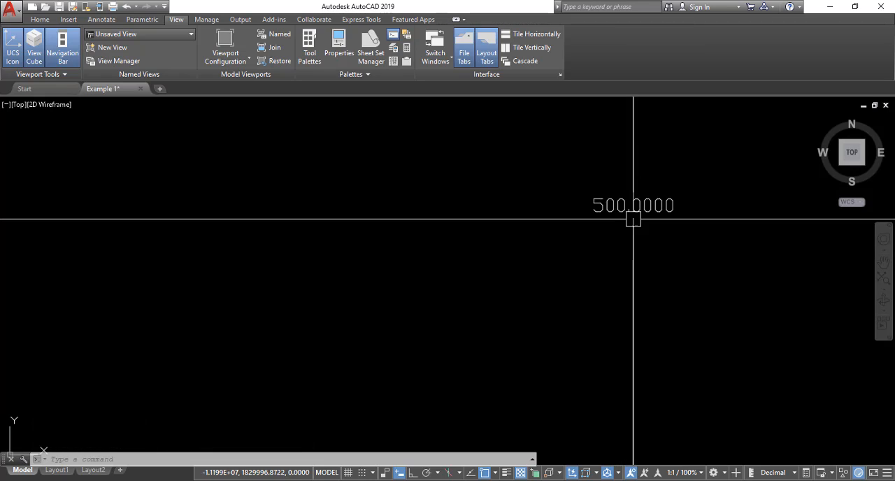
scroll(589, 227, down, 10)
Step: Erase both linear dimensions from the rectangle's chamfered corner
click(589, 144)
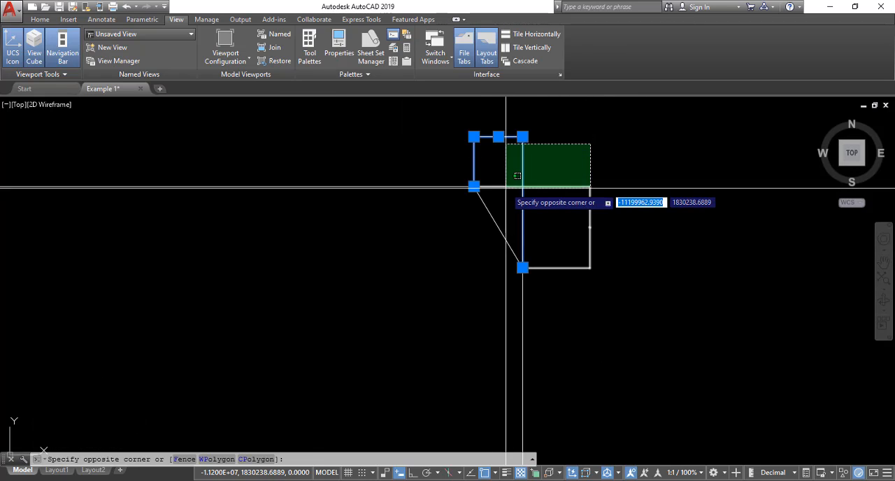
click(506, 187)
text(e)
key(Return)
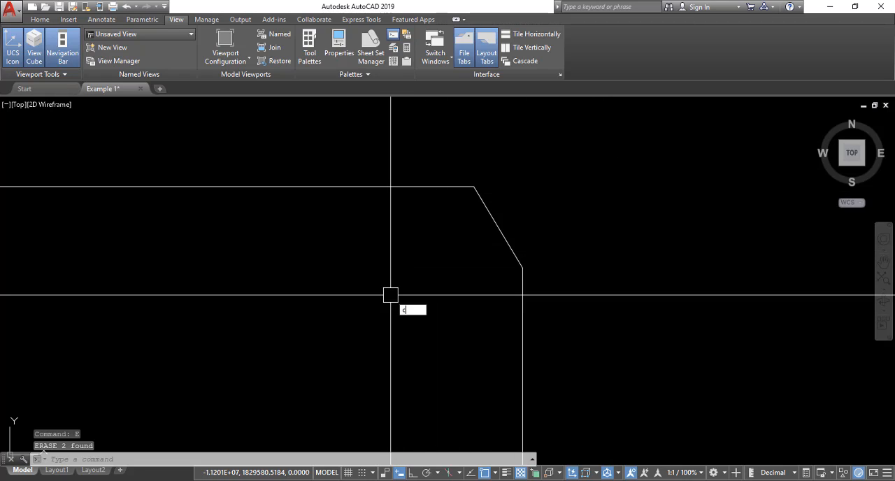
Step: Start an angle-based chamfer with a length of 35 on the first line
text(chs)
key(BackSpace)
key(BackSpace)
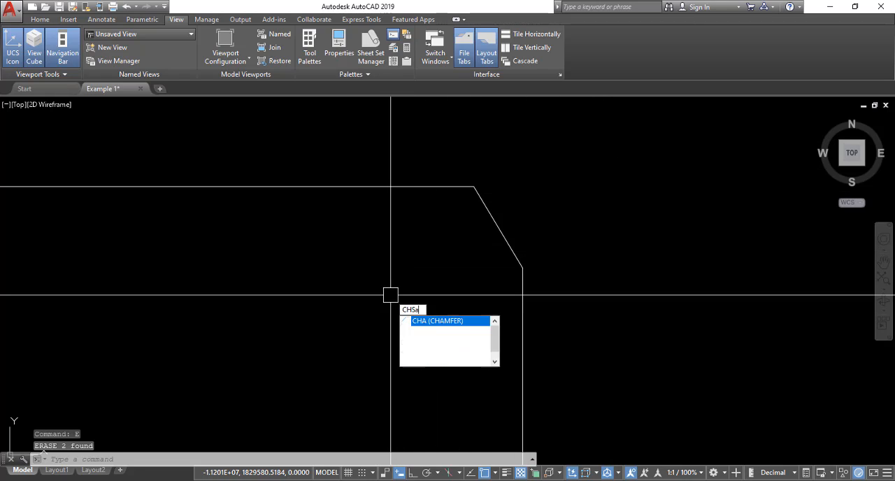
text(a)
key(Return)
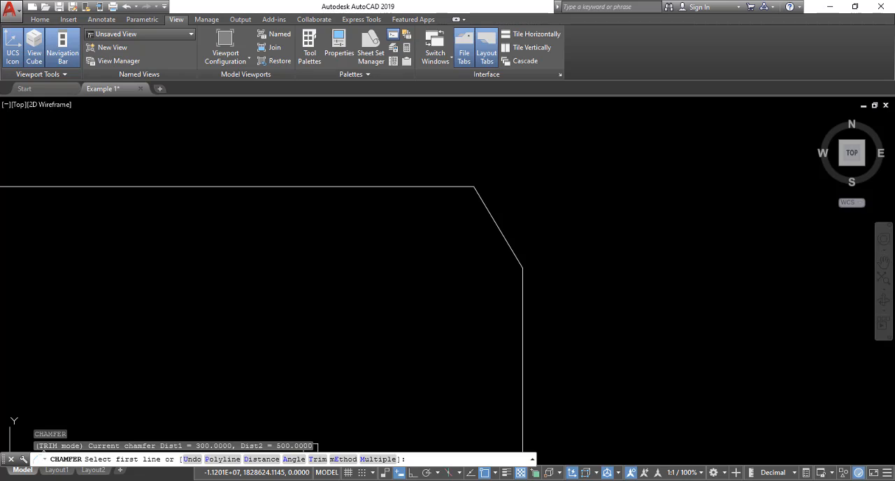
scroll(477, 295, down, 2)
text(a)
key(Return)
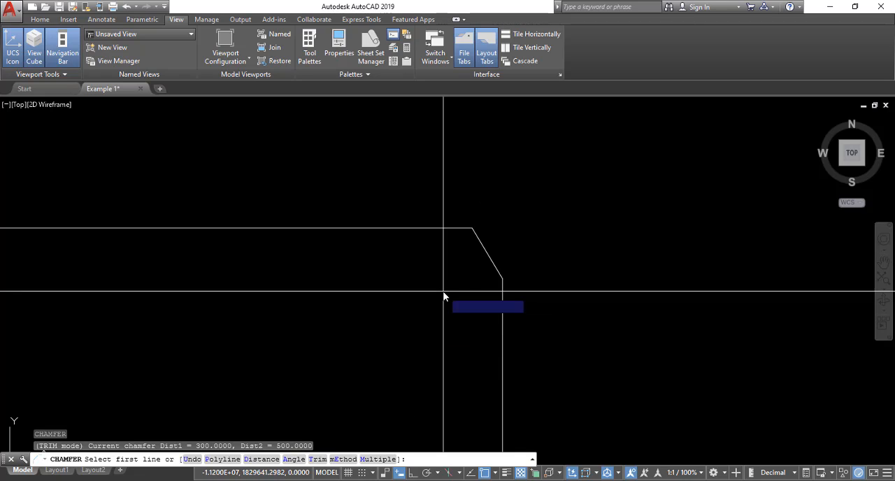
scroll(513, 296, down, 5)
scroll(293, 280, up, 5)
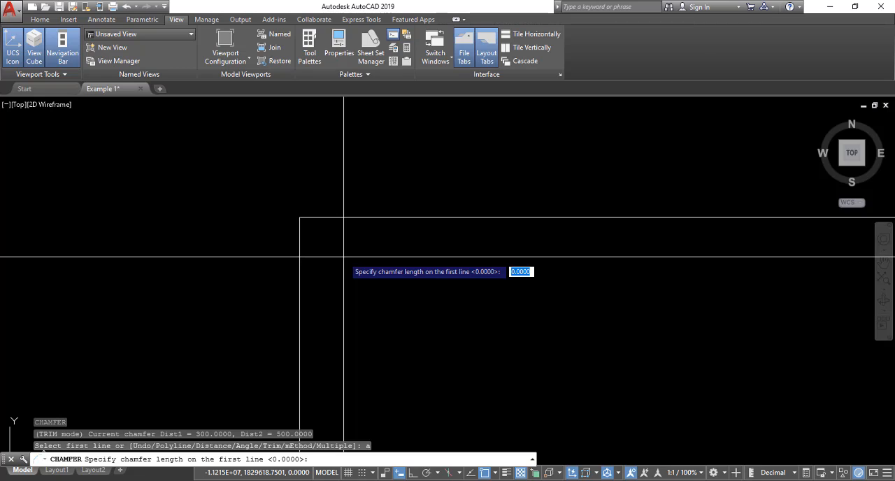
text(35)
key(Return)
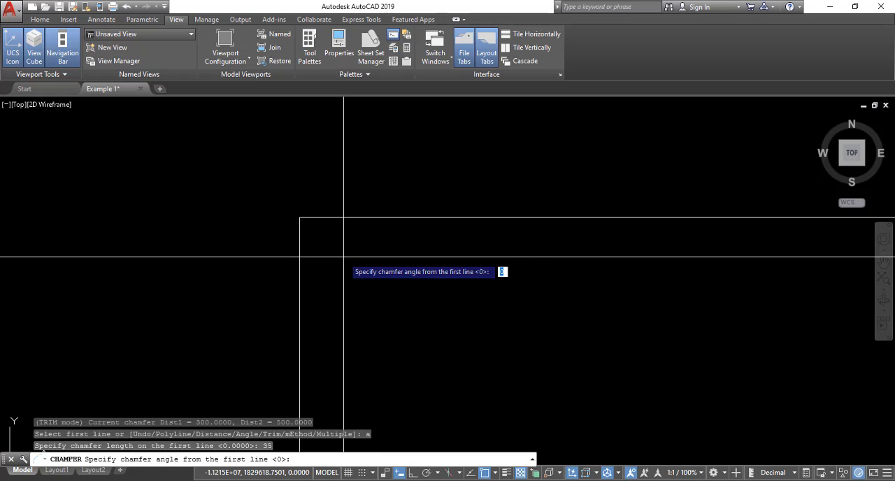
Step: Try to chamfer the rectangle's top-left corner with an angle picked by two points, and undo the attempt
click(316, 219)
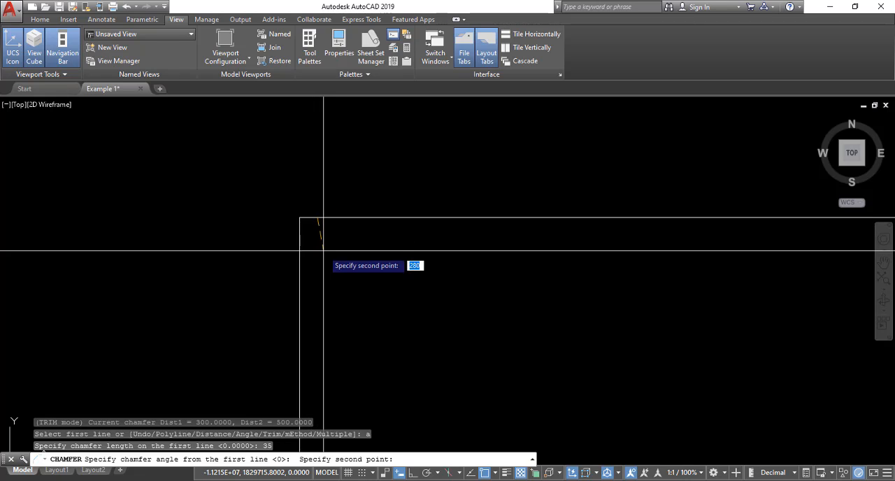
click(300, 253)
click(326, 220)
click(301, 239)
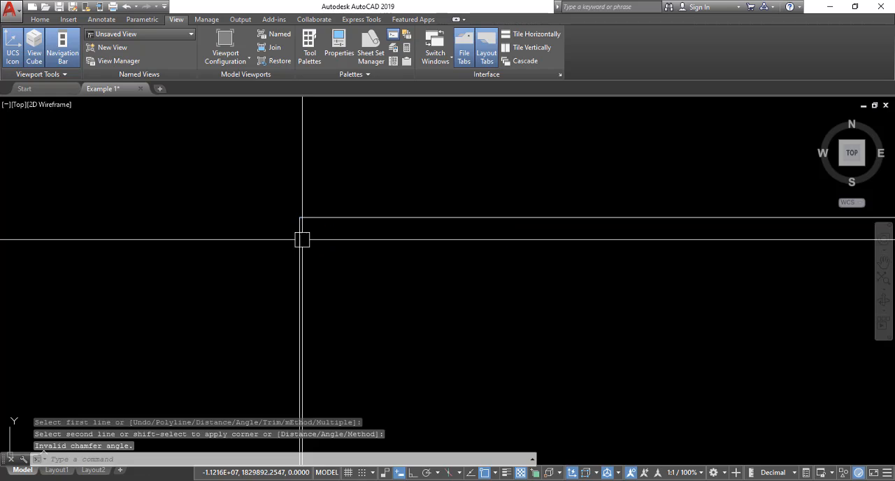
key(Escape)
scroll(329, 245, down, 5)
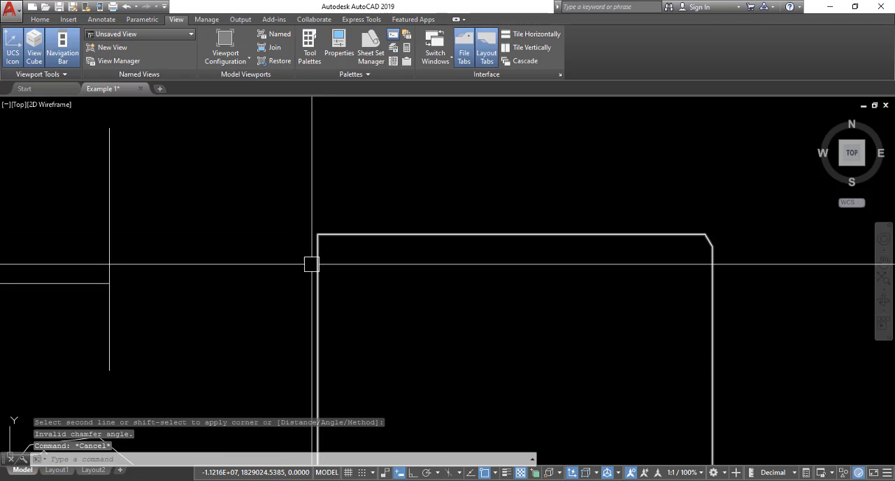
key(ctrl+z)
key(ctrl+z)
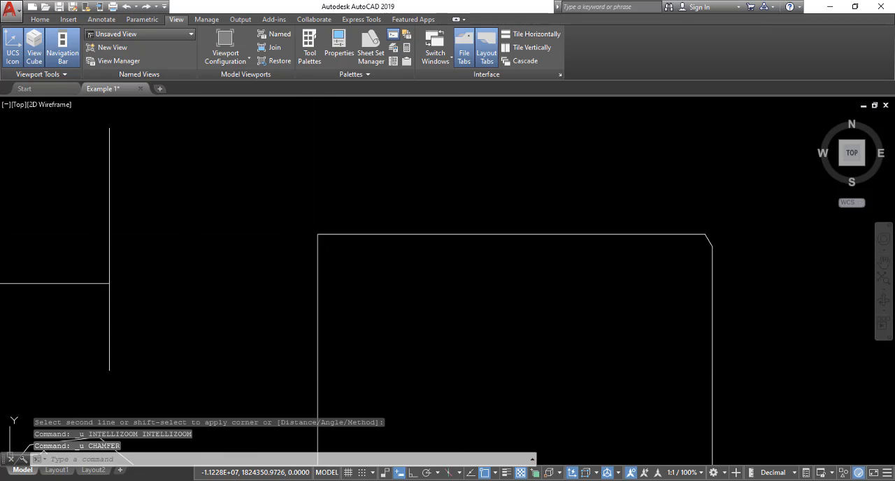
Step: Chamfer the rectangle's top-left corner by angle, with length 500 and angle 35 measured from the top edge
scroll(319, 263, up, 3)
middle_drag(339, 229, 358, 311)
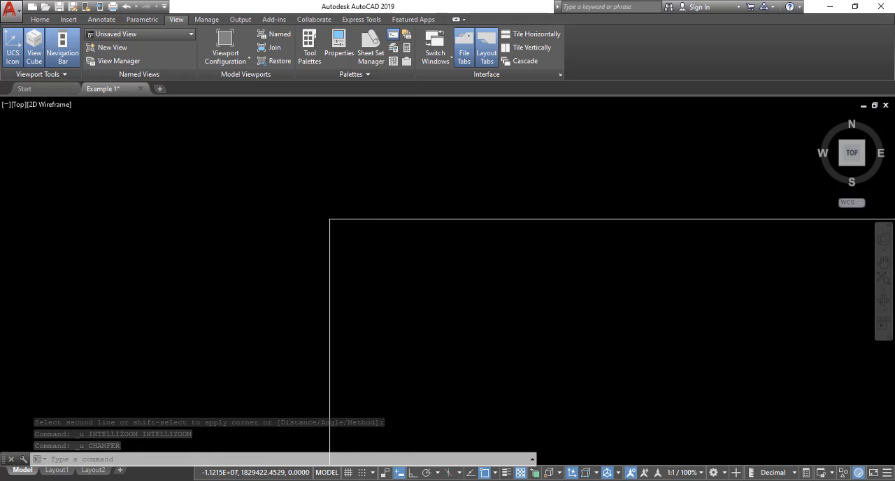
text(cha)
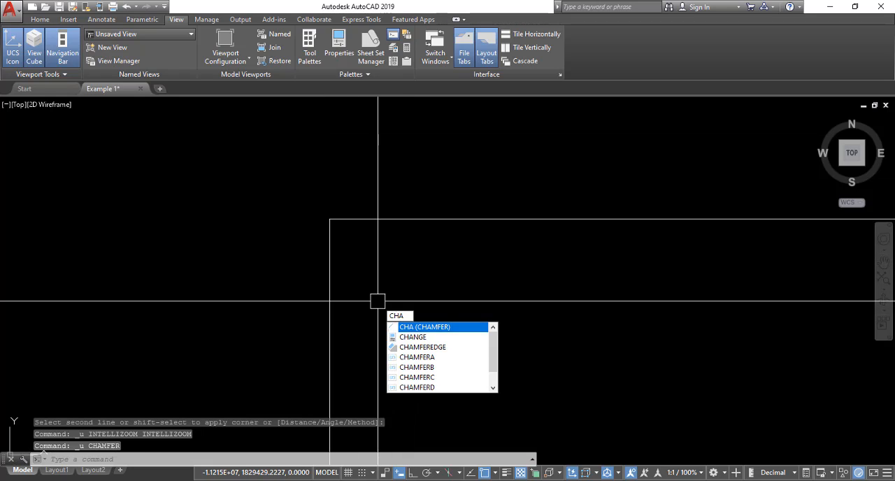
key(Return)
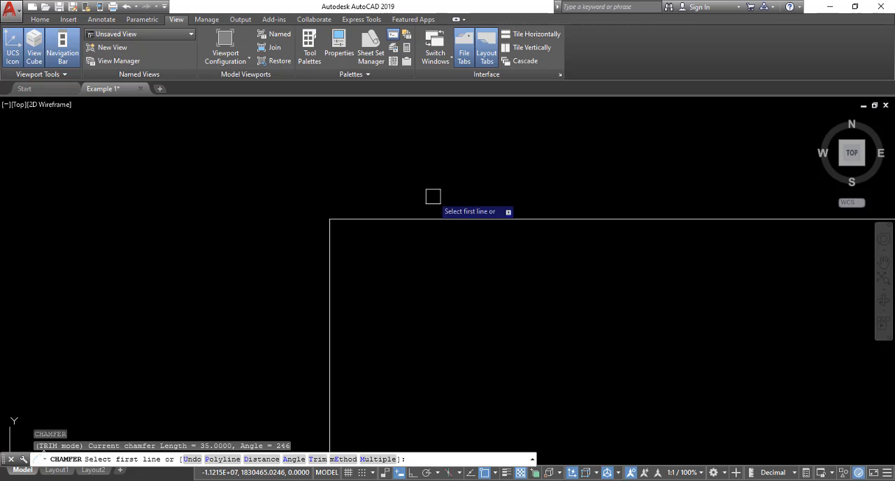
key(Return)
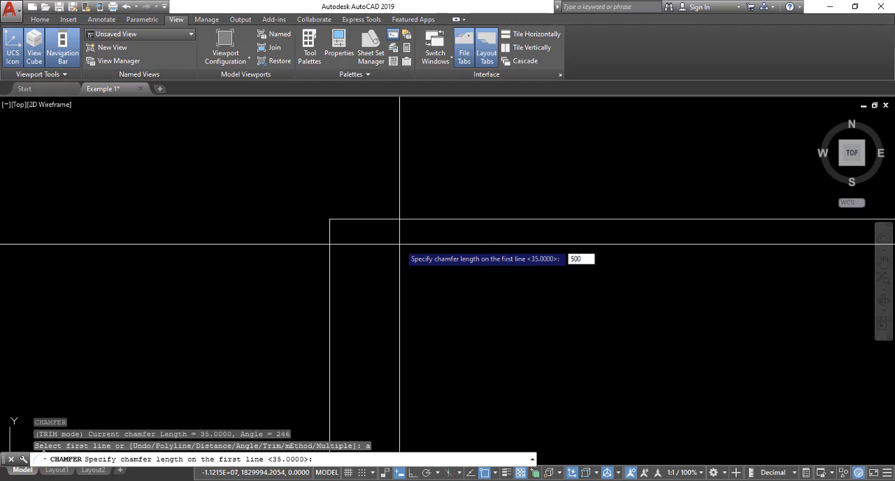
key(Return)
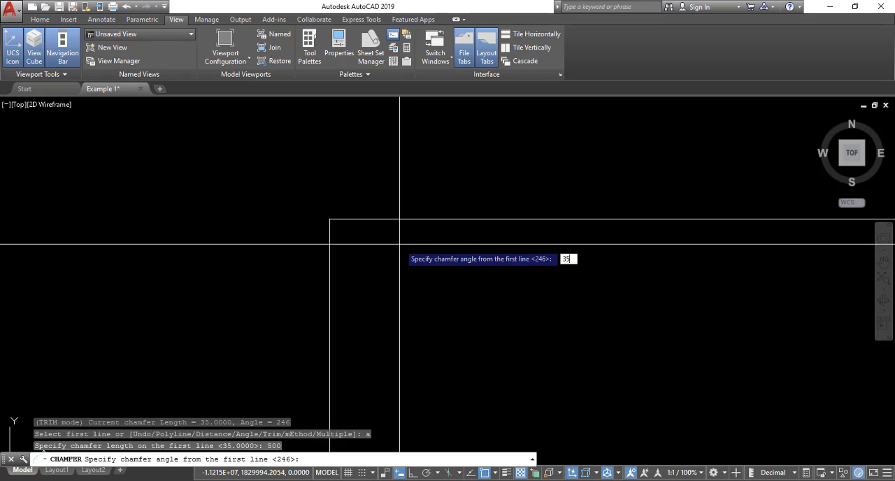
key(Return)
click(397, 220)
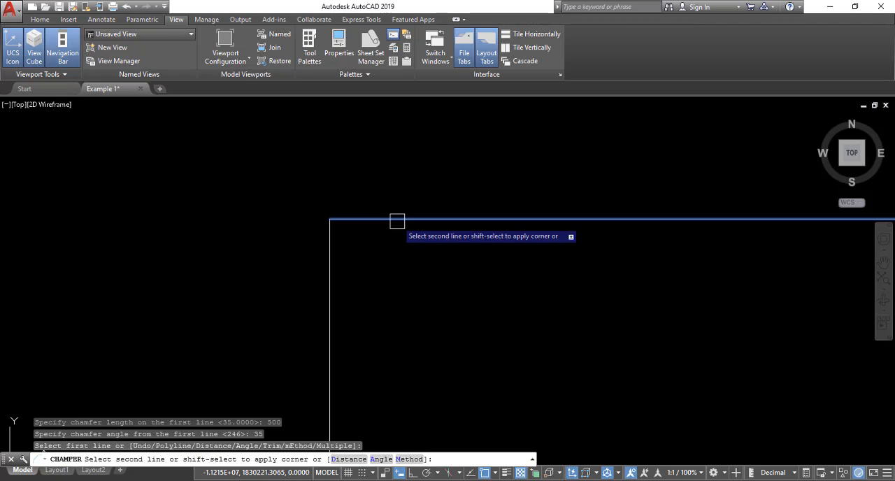
click(332, 256)
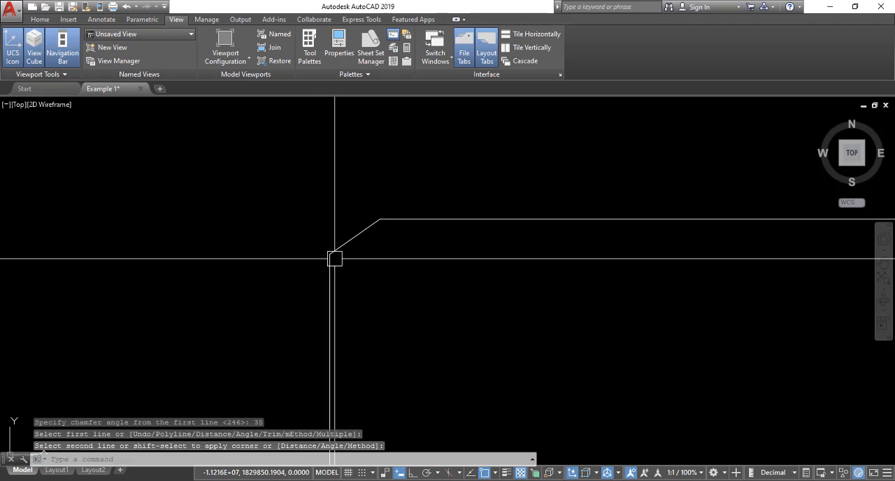
click(421, 231)
key(Escape)
Step: Add a horizontal linear dimension between the top-left chamfer's two endpoints, placed above the rectangle
scroll(369, 212, up, 2)
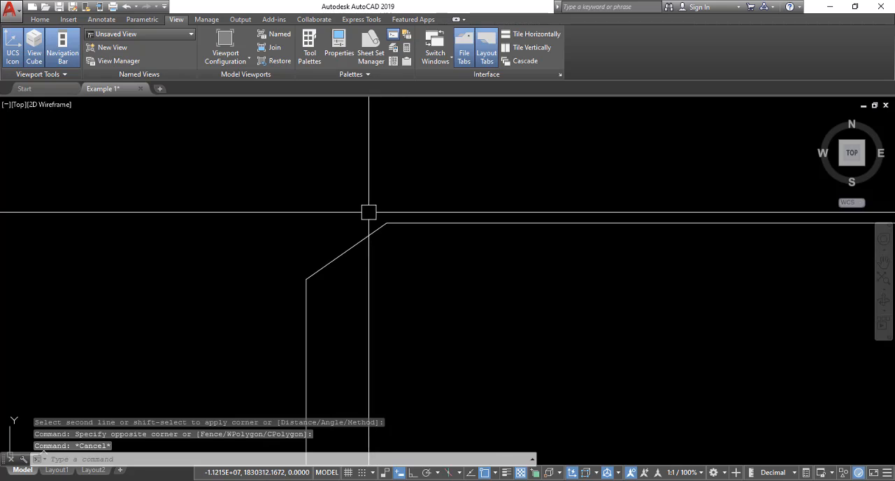
middle_drag(369, 212, 392, 186)
text(DF)
key(Return)
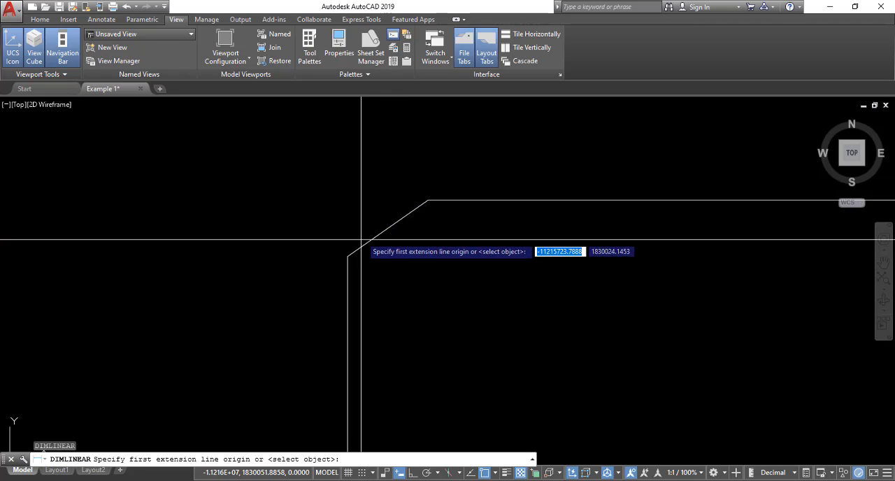
click(348, 256)
click(428, 200)
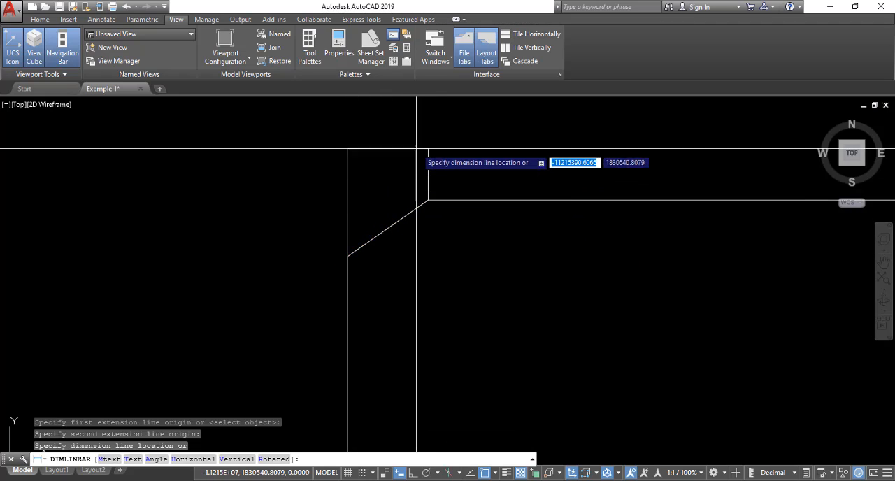
click(418, 147)
key(Escape)
Step: Examine the text of the horizontal dimension above the top-left chamfer
scroll(403, 136, up, 5)
click(350, 183)
click(333, 227)
click(332, 228)
scroll(344, 187, up, 5)
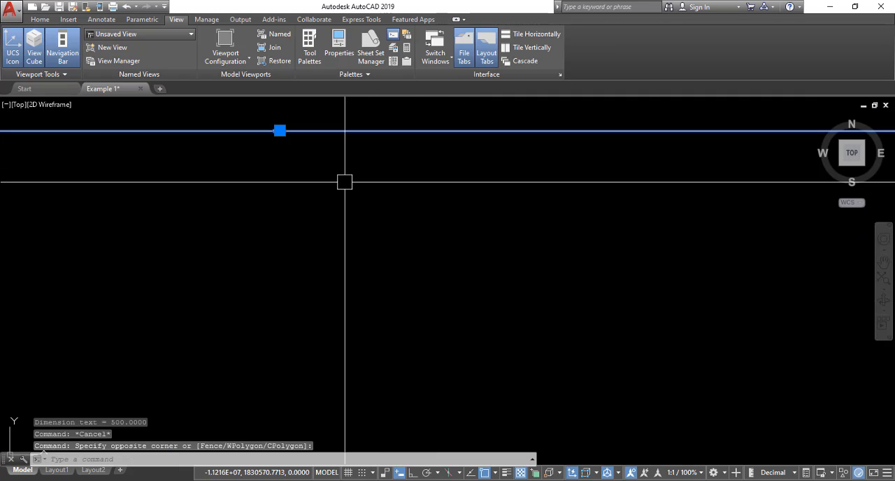
scroll(276, 125, up, 5)
scroll(308, 146, down, 4)
scroll(323, 157, up, 3)
scroll(322, 157, up, 2)
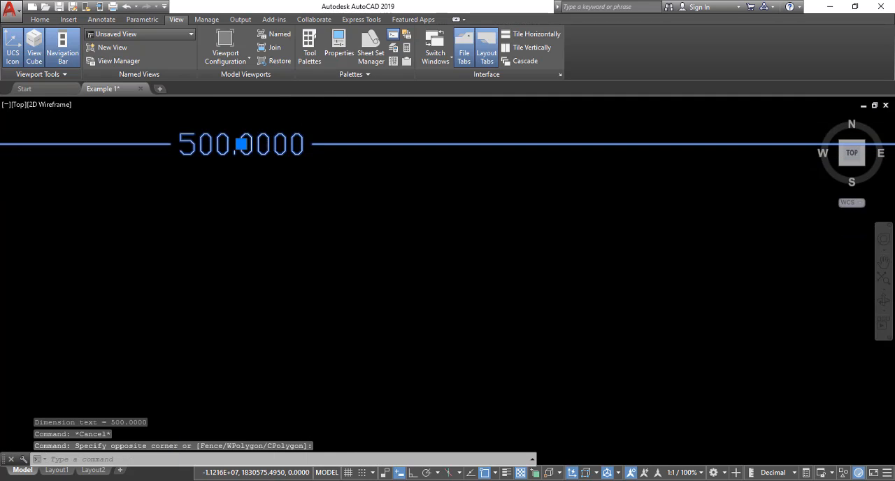
scroll(307, 134, down, 12)
key(Escape)
Step: Draw a short horizontal reference line leftward from the top-left chamfer's upper endpoint
scroll(367, 220, up, 6)
scroll(366, 220, down, 4)
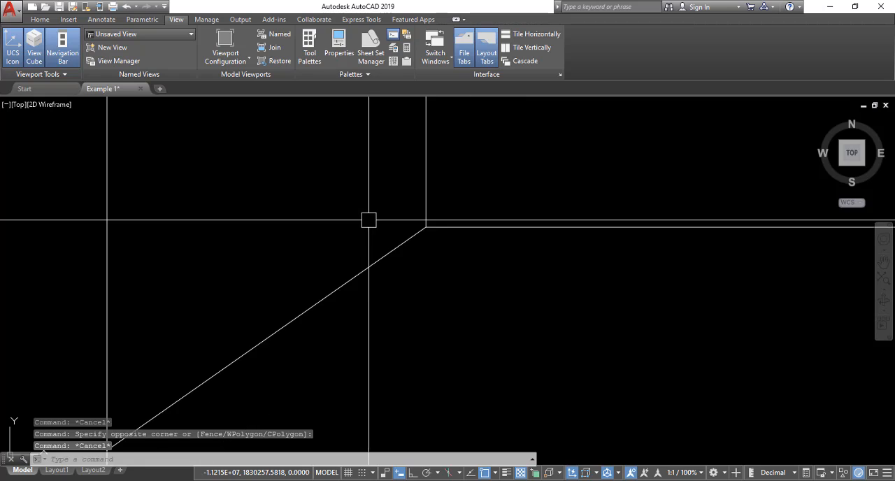
middle_drag(368, 220, 423, 214)
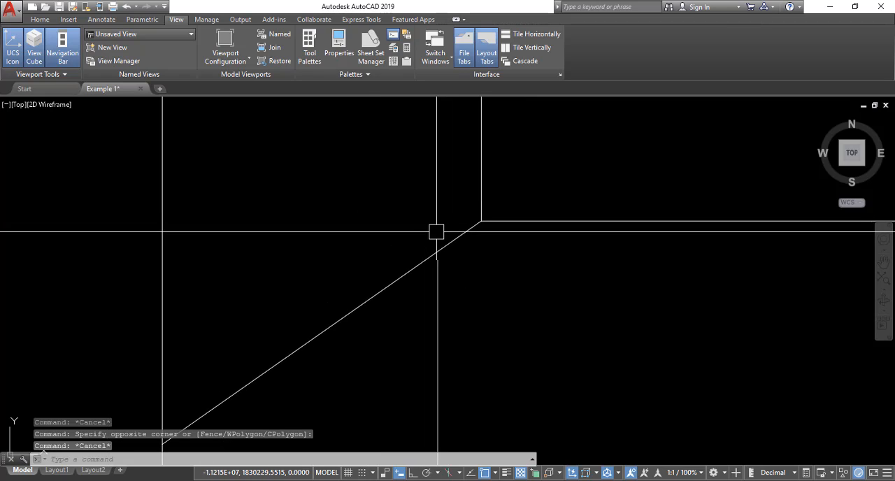
text(l)
key(Return)
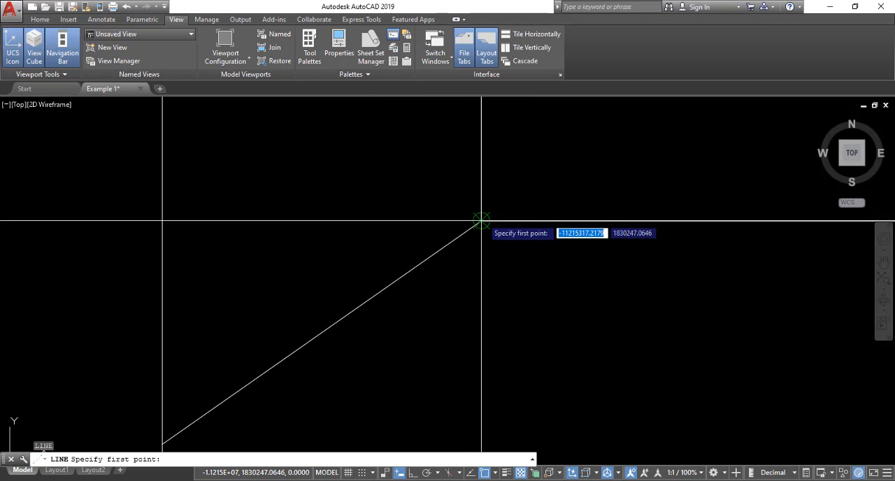
click(481, 221)
key(Escape)
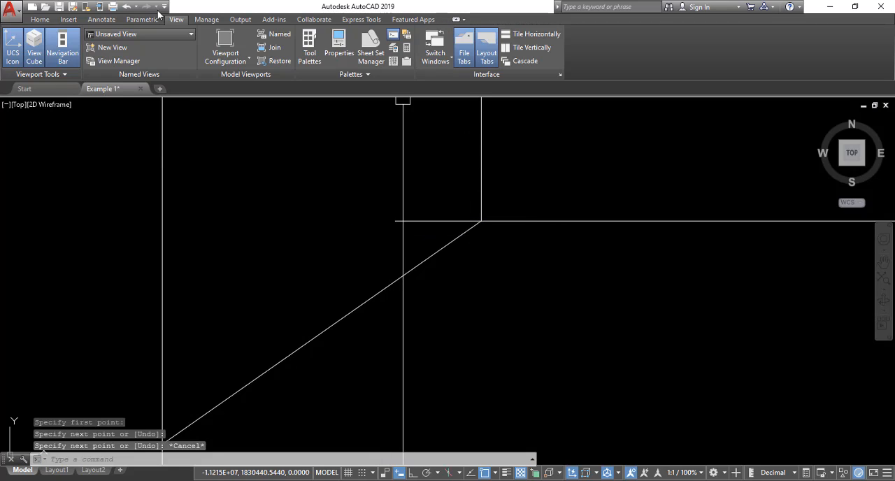
Step: Add an angular dimension between the horizontal reference line and the chamfer edge, with its arc to the left of their shared vertex
click(103, 20)
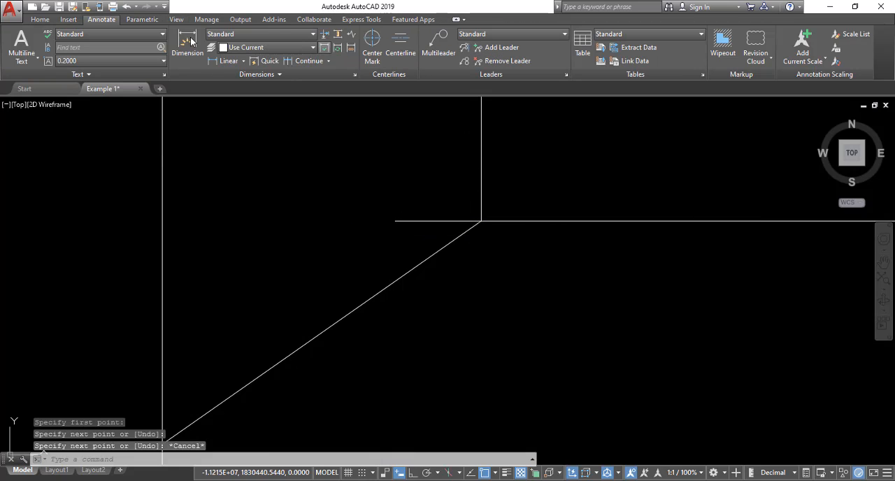
click(40, 19)
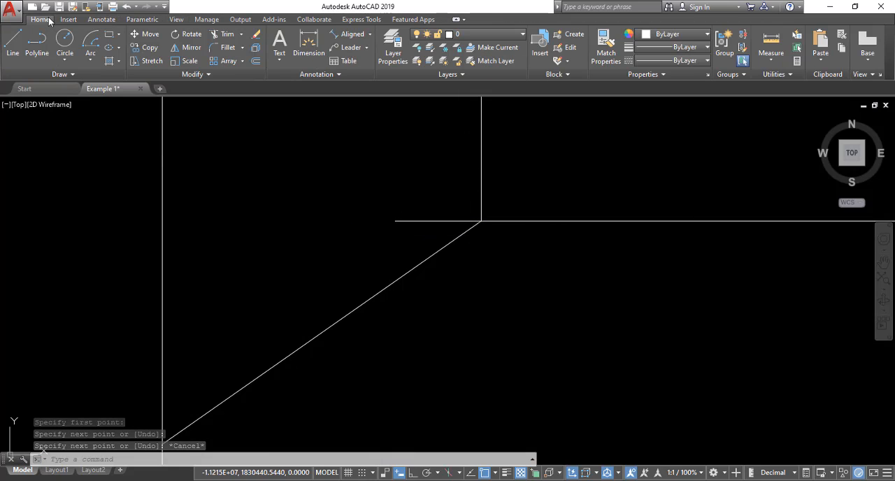
click(371, 35)
click(361, 97)
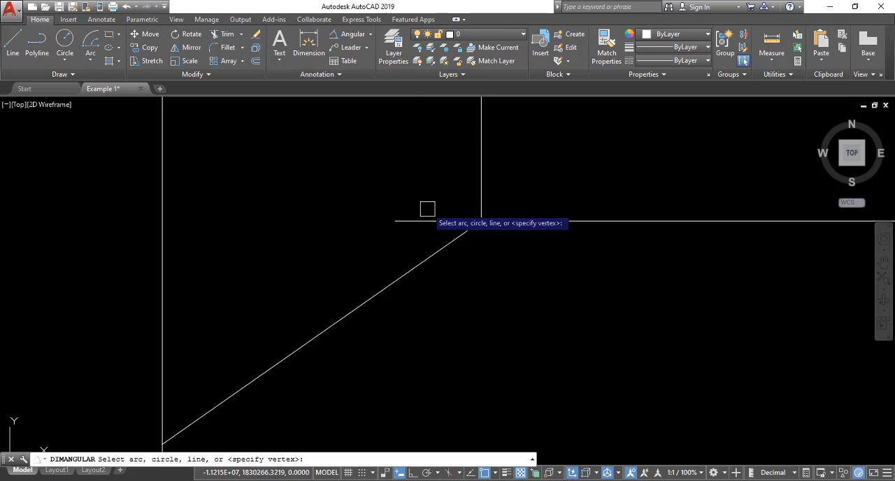
click(437, 221)
click(443, 246)
click(356, 256)
Step: Examine the text of the angular dimension at the top-left chamfer
scroll(356, 256, up, 6)
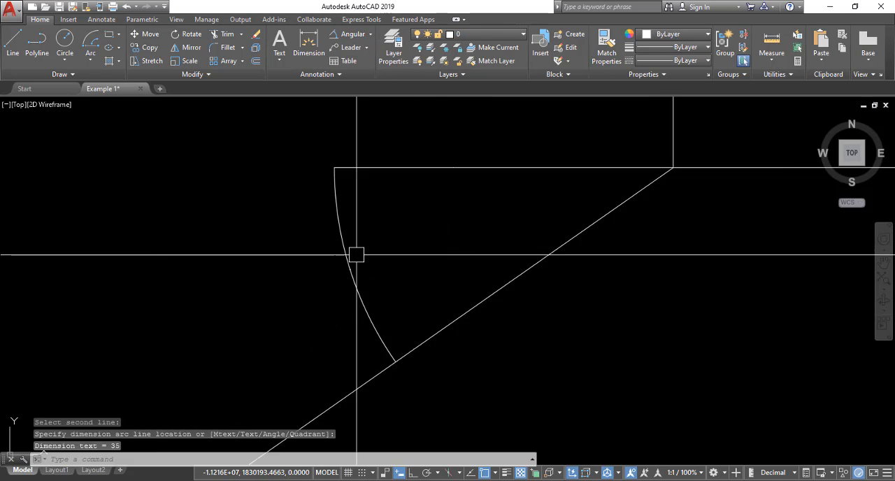
click(385, 250)
click(361, 277)
key(Escape)
scroll(343, 278, up, 7)
scroll(410, 234, up, 5)
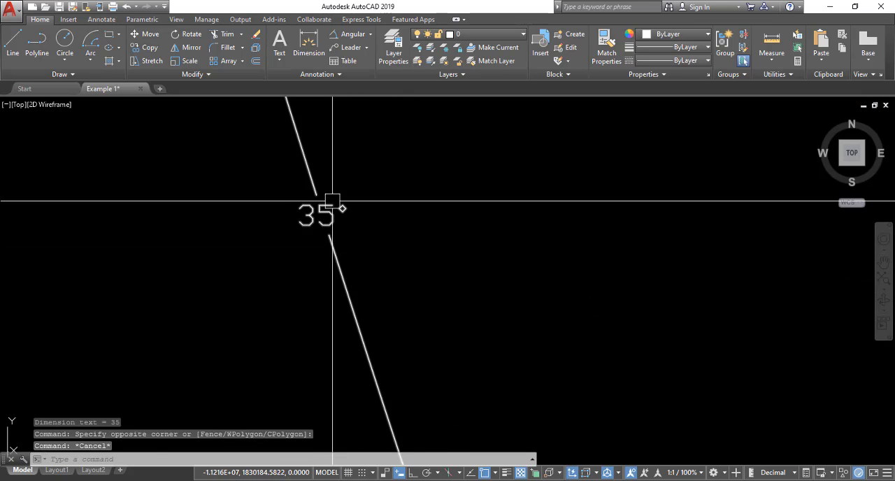
scroll(330, 196, up, 3)
scroll(331, 203, down, 7)
scroll(333, 203, down, 10)
Step: Erase the horizontal linear dimension above the top-left chamfer
middle_drag(378, 181, 390, 257)
scroll(389, 257, down, 4)
click(384, 195)
click(366, 218)
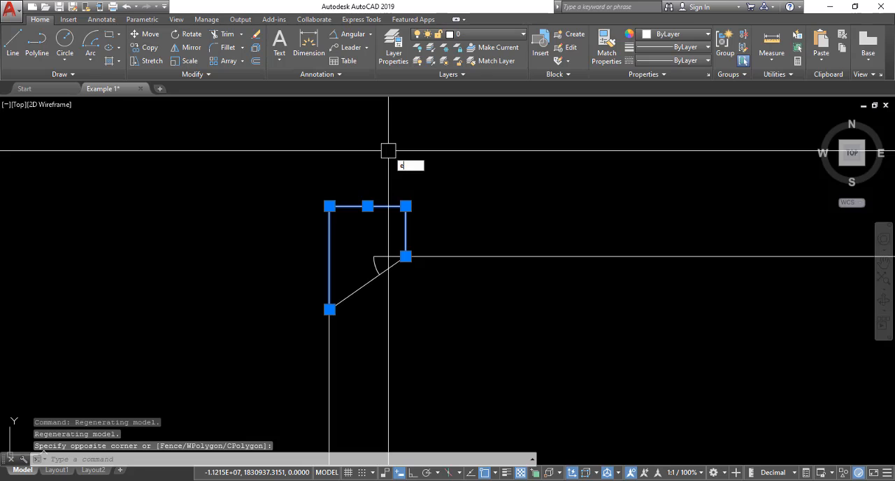
key(Return)
Step: Erase the angular dimension at the top-left chamfer
click(366, 248)
click(386, 245)
click(380, 257)
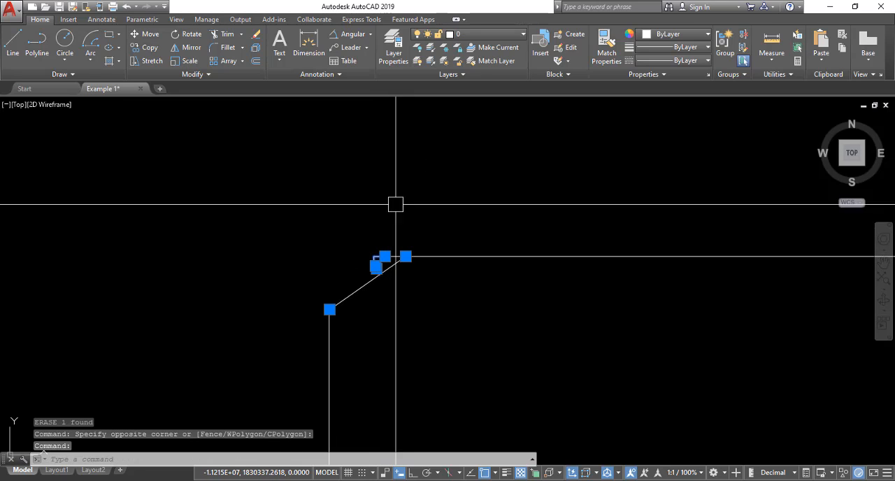
text(e)
key(Return)
Step: Erase the short horizontal reference line at the top-left chamfer's upper endpoint
scroll(381, 258, up, 4)
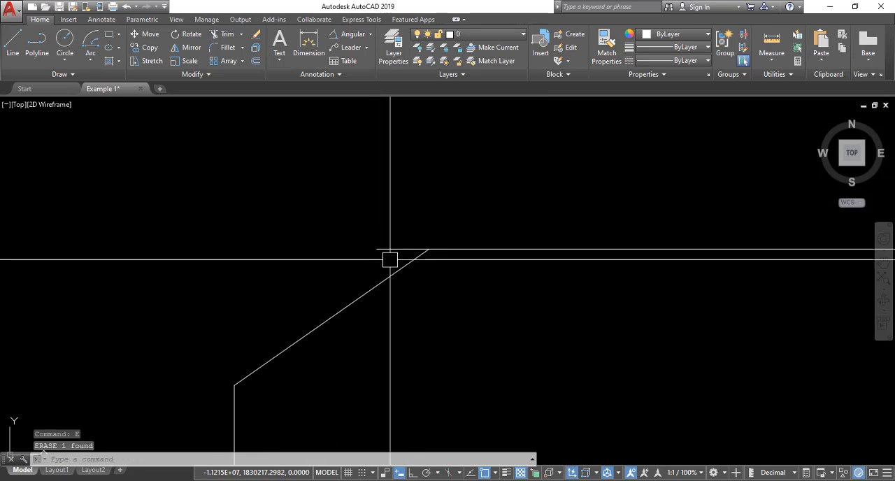
click(402, 249)
text(e)
key(Return)
scroll(403, 184, down, 10)
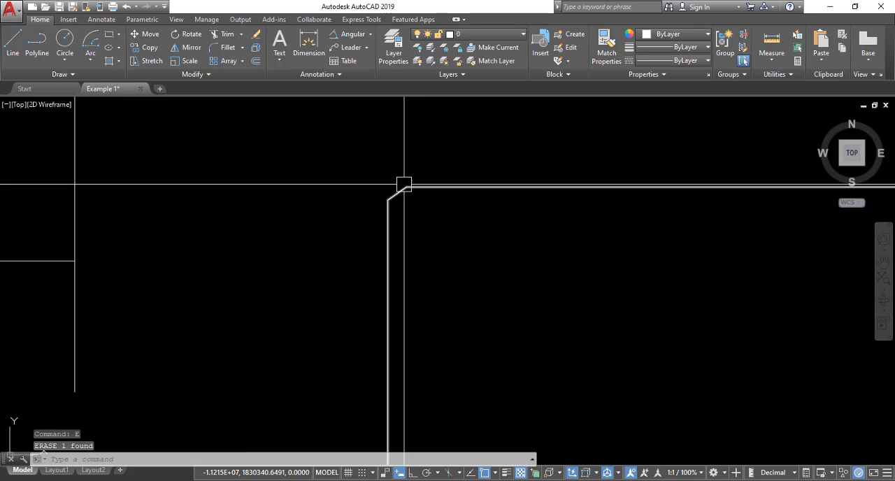
scroll(404, 184, up, 5)
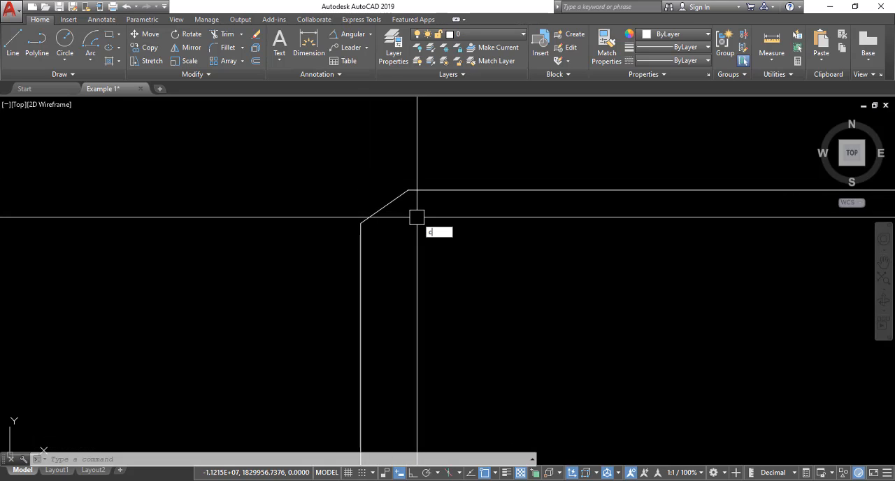
Step: Chamfer the rectangle's top and left edges with both distances set to 0 to square off the top-left corner
text(ha)
key(Return)
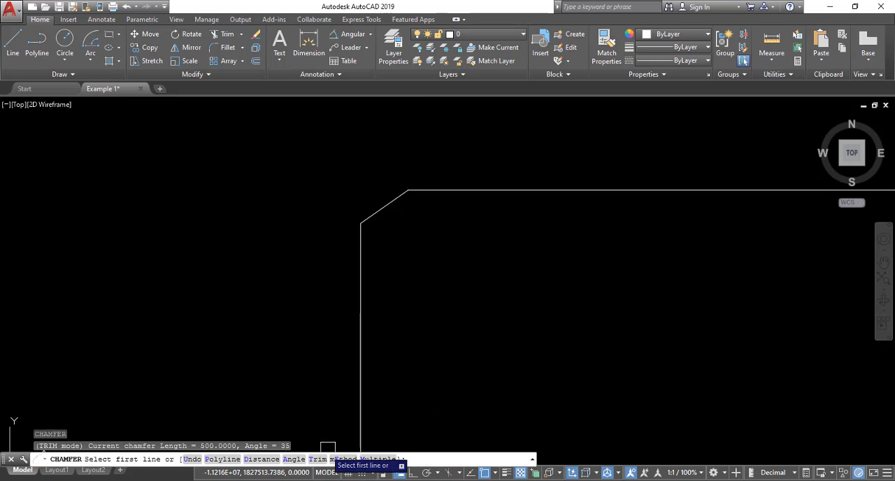
key(Return)
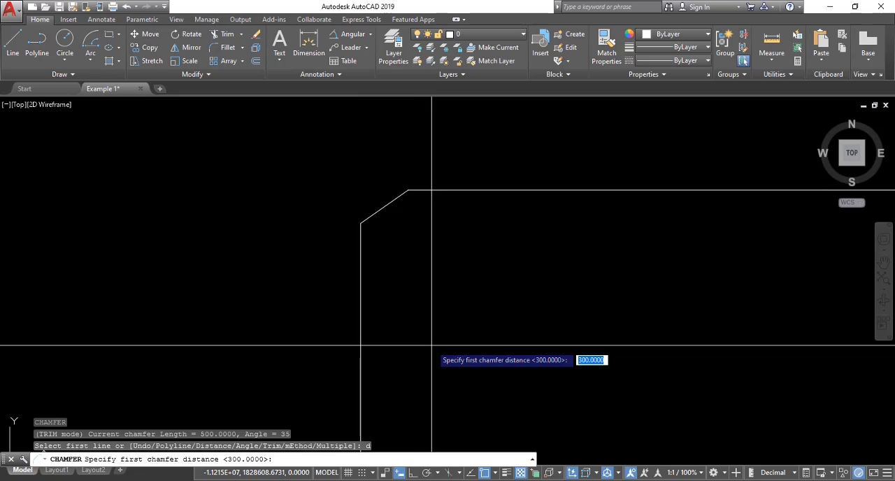
text(0)
key(Return)
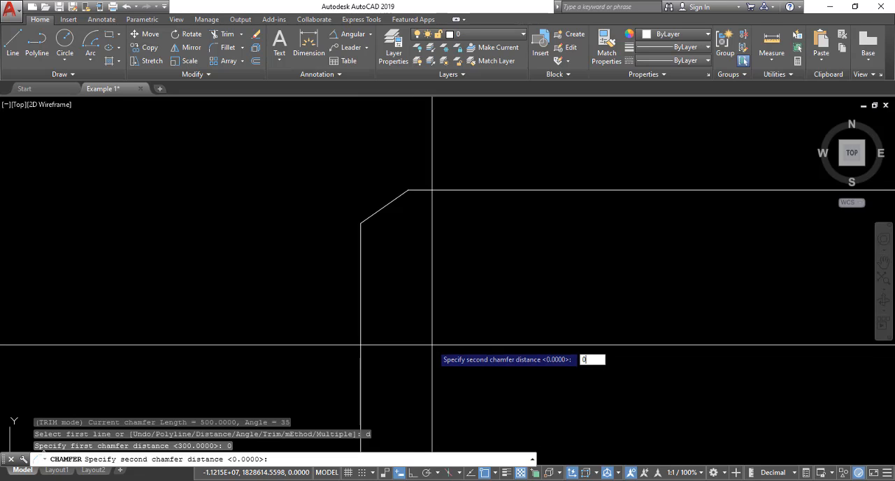
text(0)
key(Return)
click(501, 191)
click(358, 241)
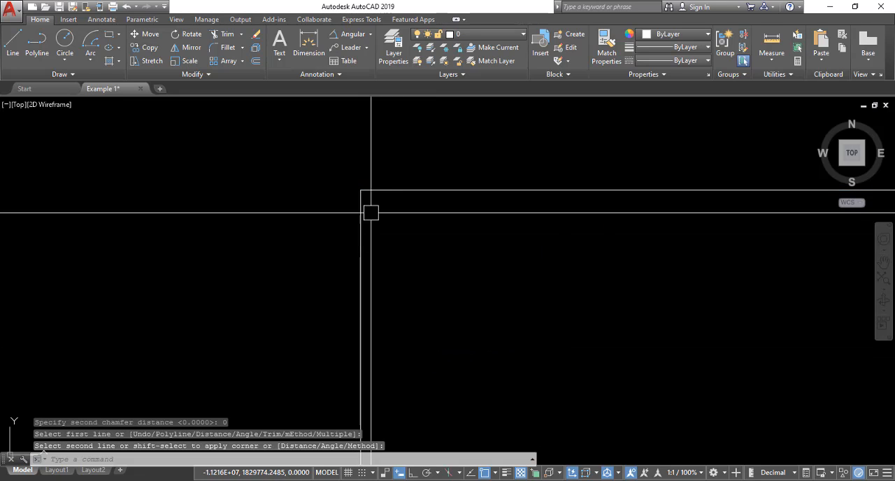
Step: Apply the chamfer to the rectangle's top-left corner with the trim mode set to Trim
scroll(384, 182, down, 3)
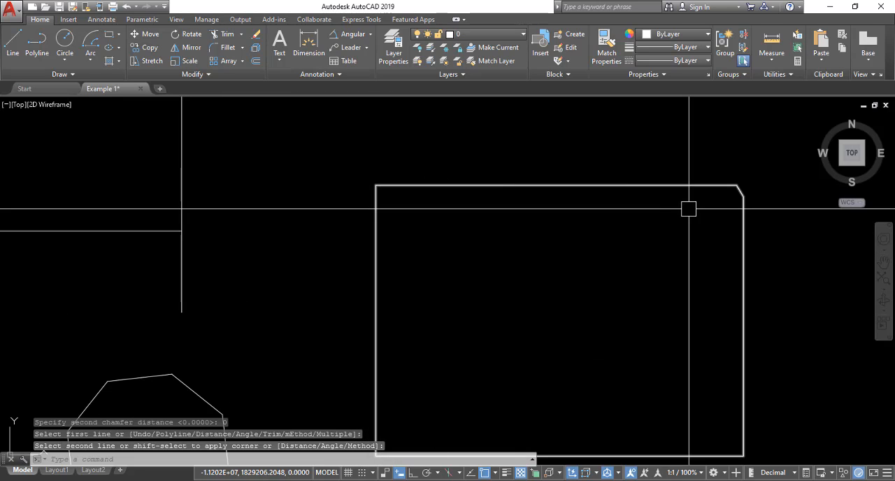
scroll(689, 208, up, 2)
text(ch)
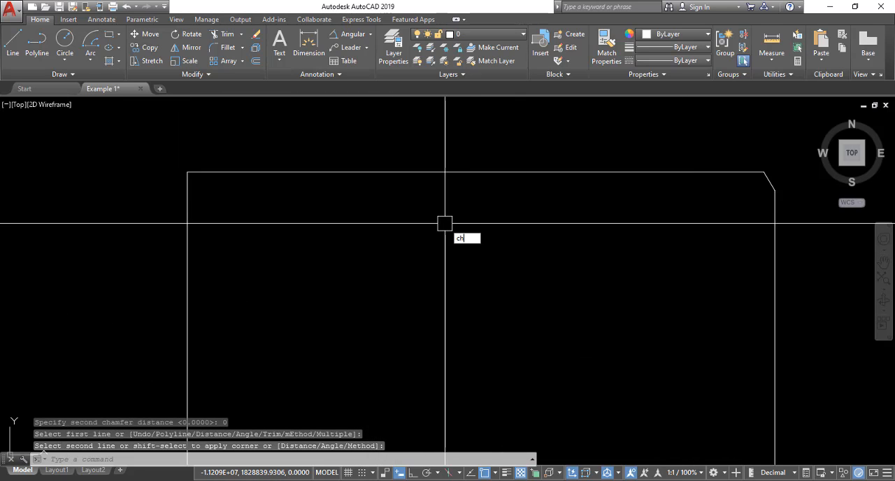
text(a)
key(Return)
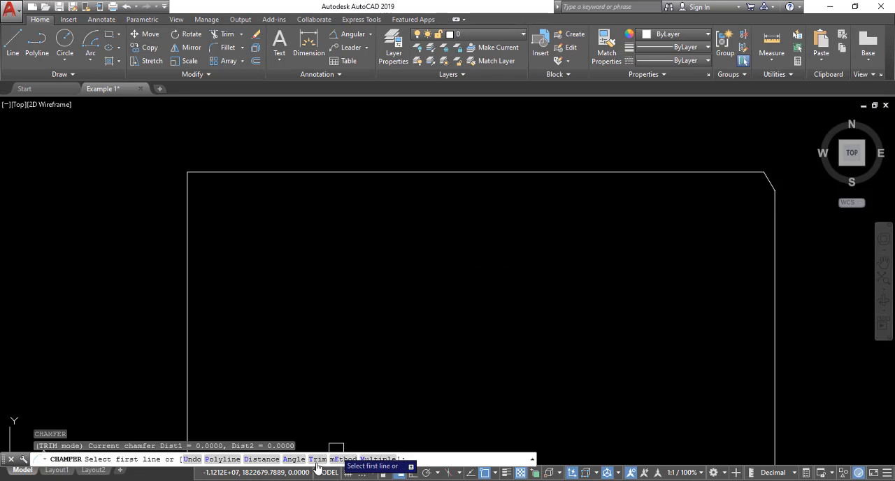
key(Return)
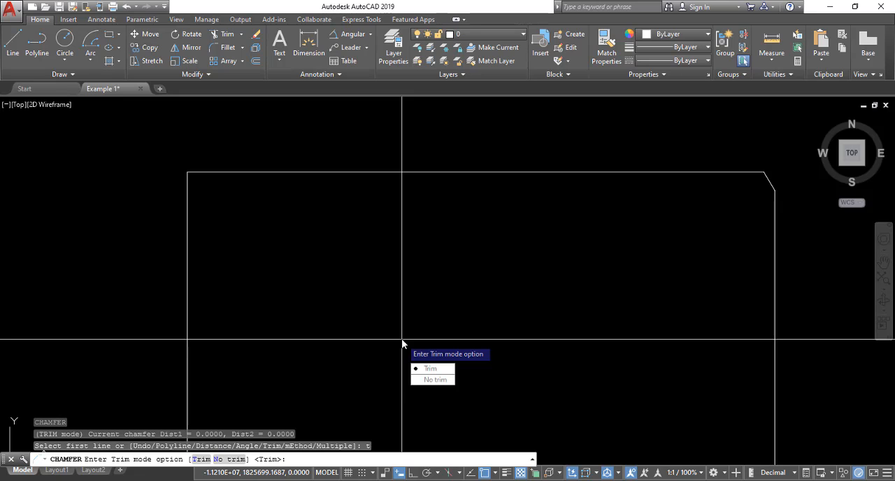
key(Return)
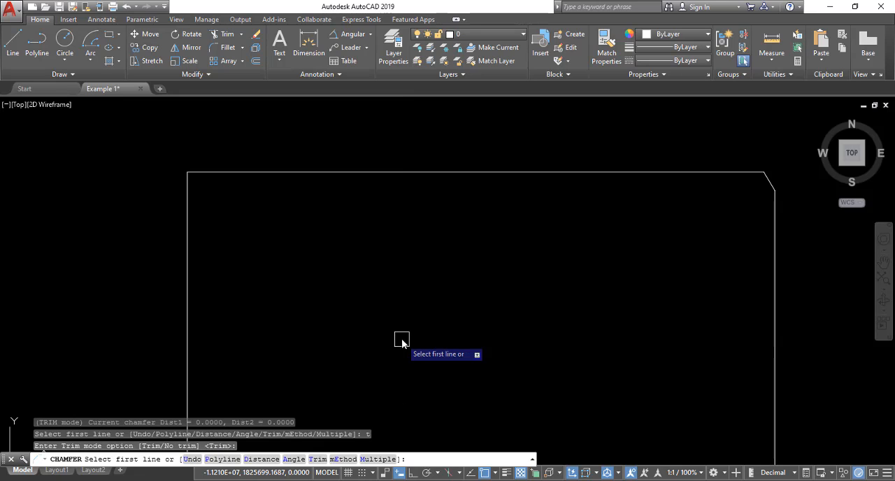
click(226, 172)
click(189, 196)
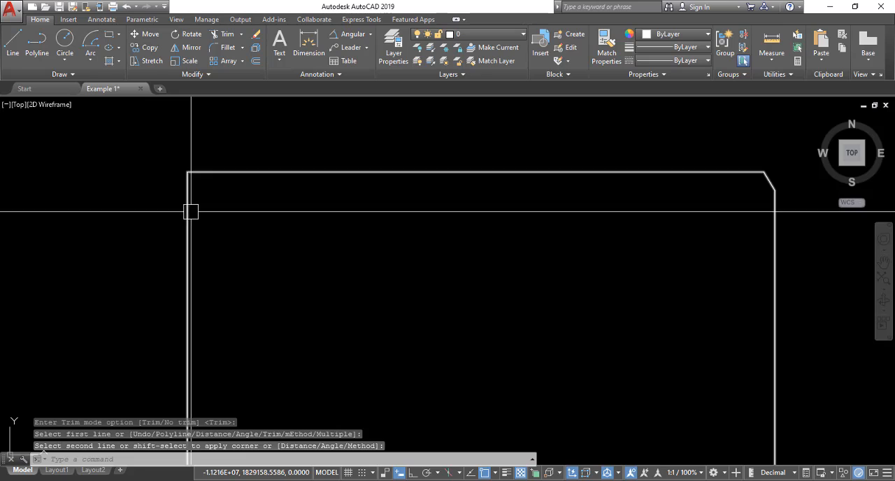
scroll(191, 211, down, 3)
scroll(314, 164, up, 5)
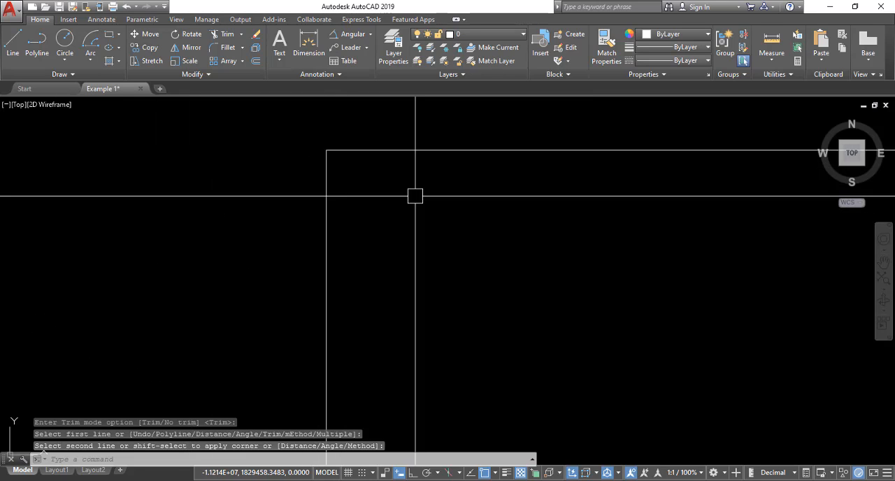
key(Escape)
key(Escape)
key(Escape)
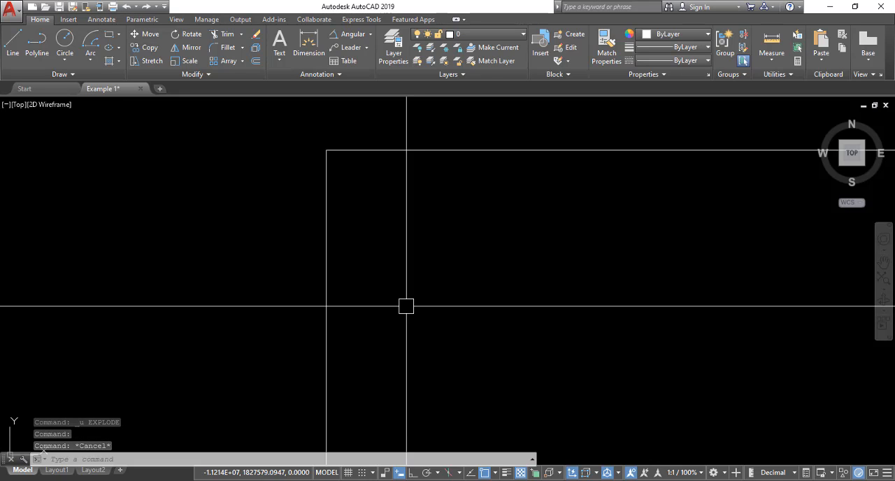
scroll(417, 291, down, 2)
scroll(418, 288, up, 2)
middle_drag(398, 286, 382, 289)
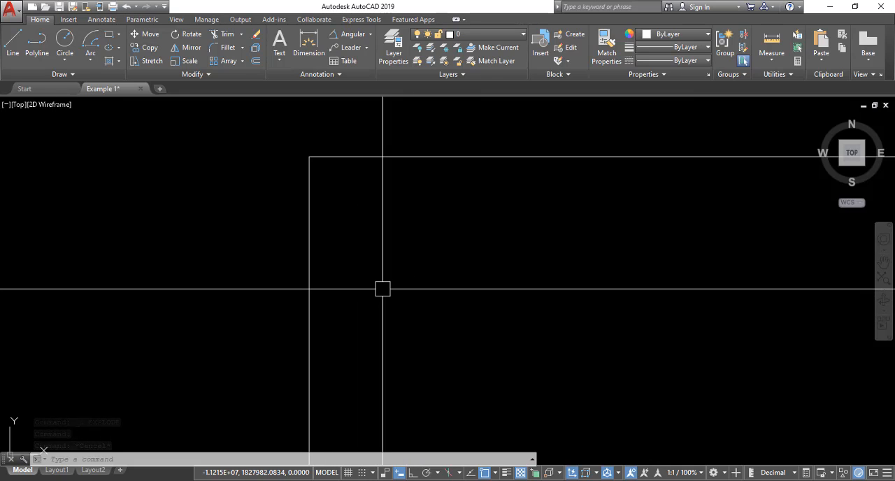
text(V)
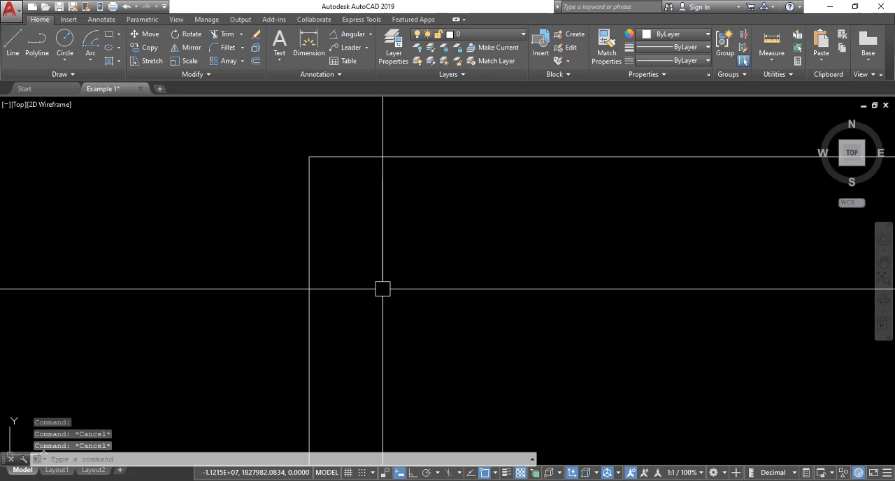
key(Escape)
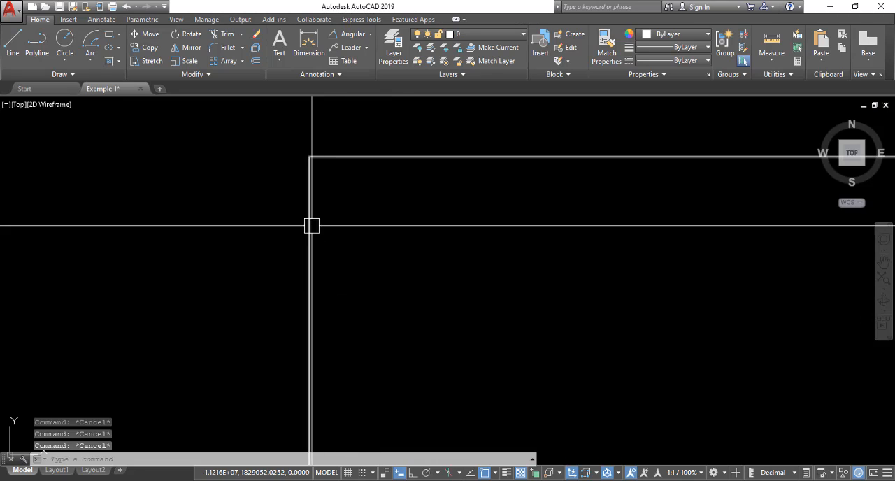
click(310, 225)
key(Escape)
scroll(326, 205, down, 8)
scroll(433, 189, up, 6)
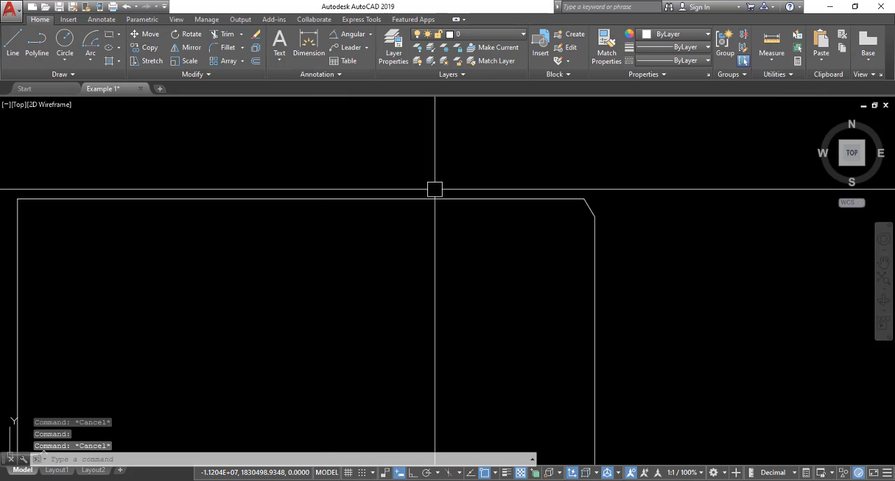
Step: Explode the rectangle polyline into separate lines
middle_drag(241, 192, 490, 201)
click(271, 239)
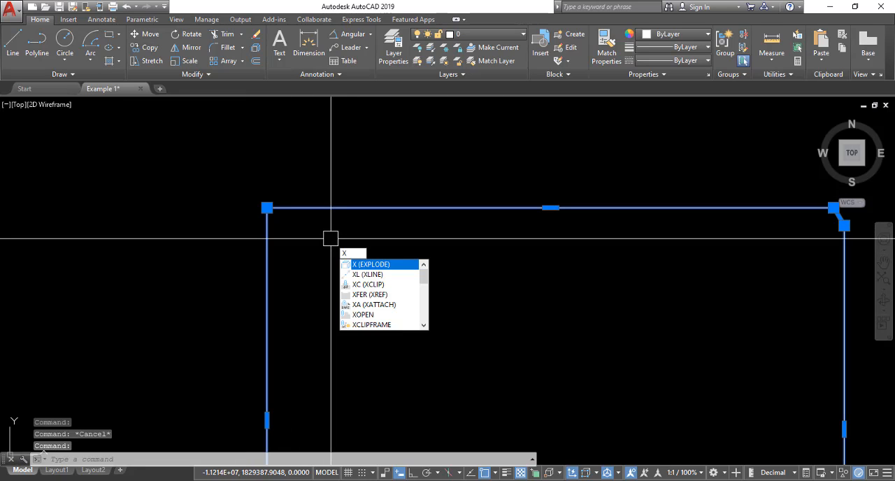
key(Return)
Step: Shorten the rectangle's left edge by stretching its upper endpoint straight down, leaving a gap below the top-left corner
click(267, 208)
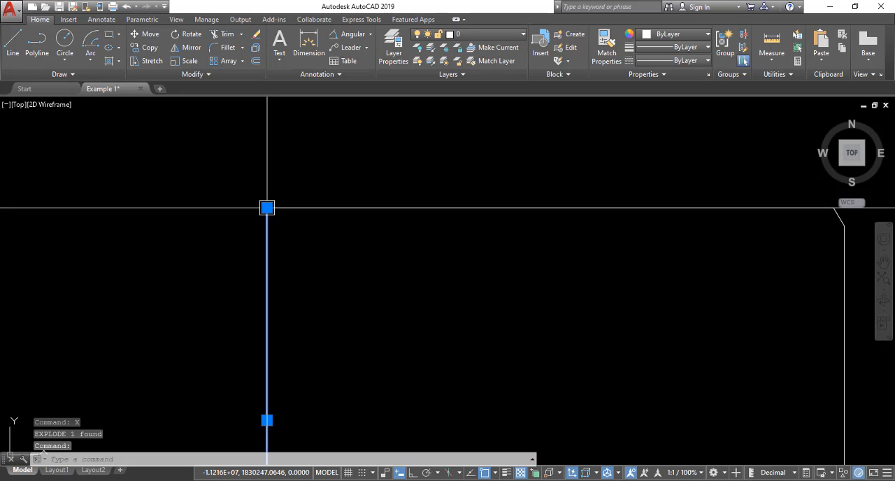
click(266, 208)
click(266, 326)
key(Escape)
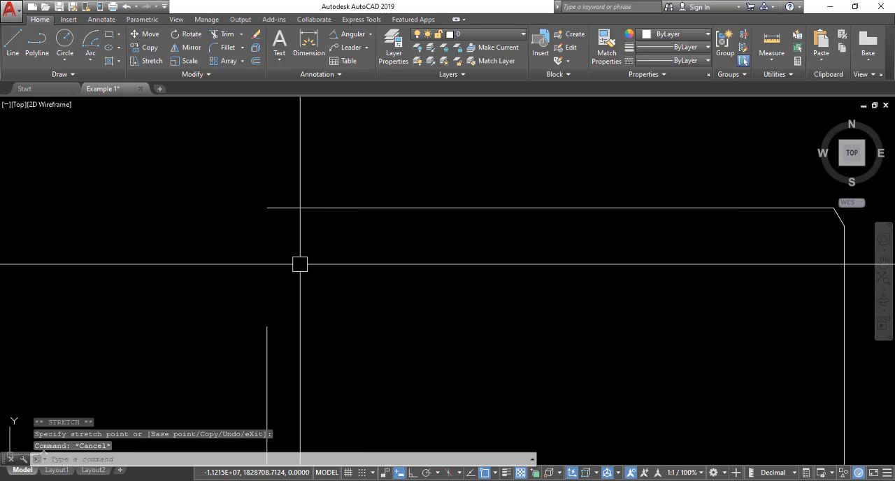
middle_drag(300, 264, 328, 249)
key(Escape)
key(Escape)
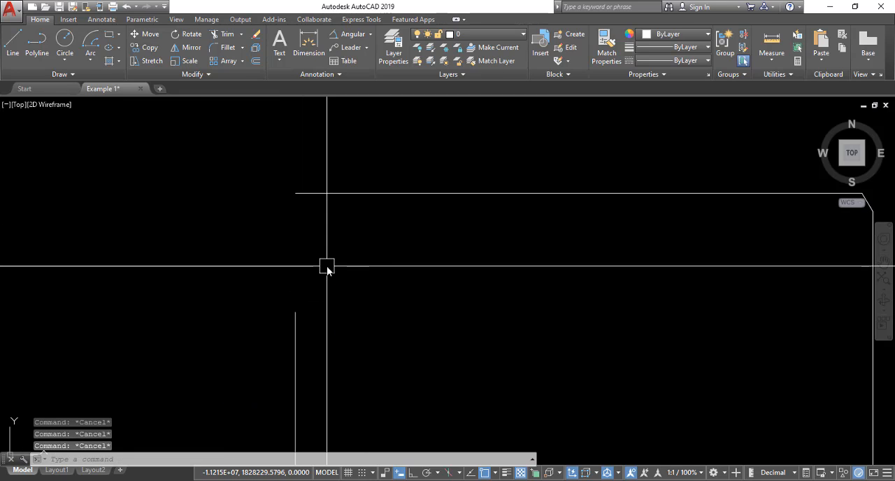
Step: Close the gap at the top-left corner by chamfering the top and left edges in Trim mode
text(cha)
key(Return)
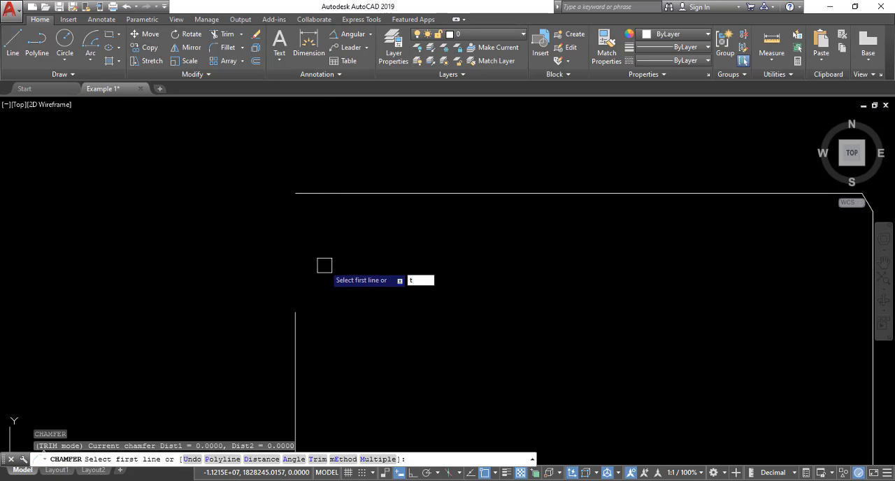
text(t)
key(Return)
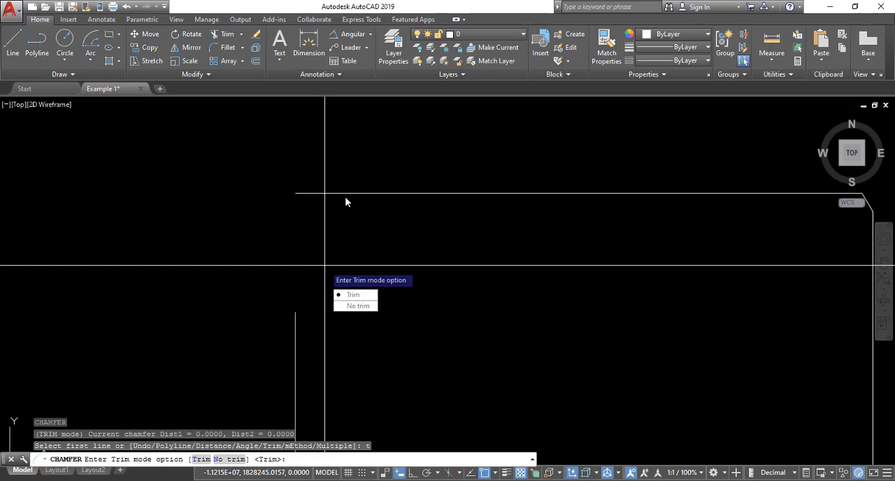
key(Return)
click(377, 194)
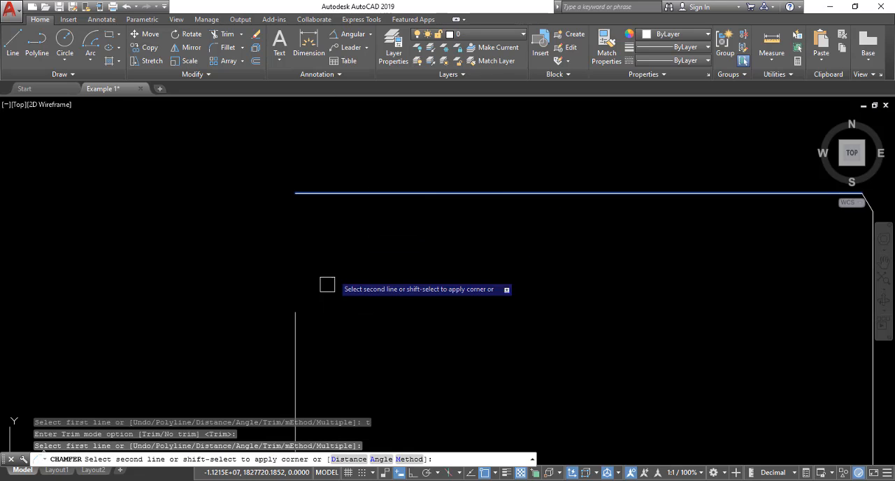
click(295, 330)
key(Escape)
scroll(281, 188, up, 10)
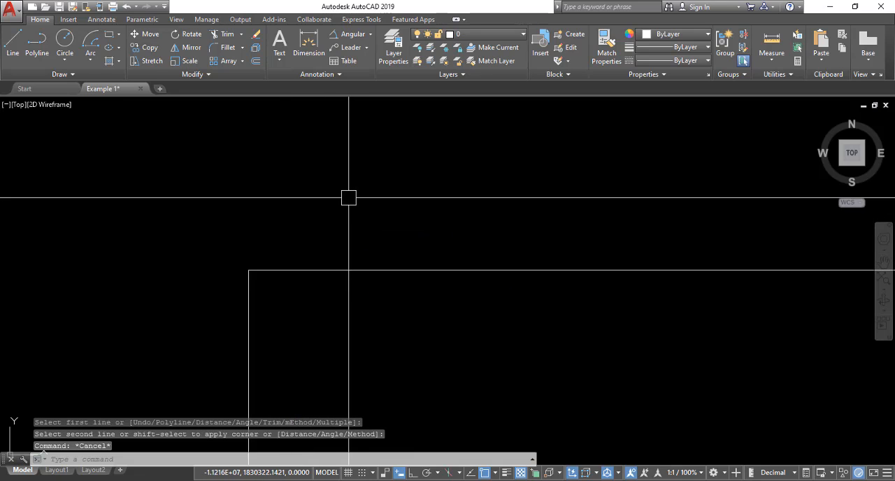
scroll(347, 198, down, 5)
scroll(319, 232, up, 3)
key(Escape)
scroll(322, 228, down, 5)
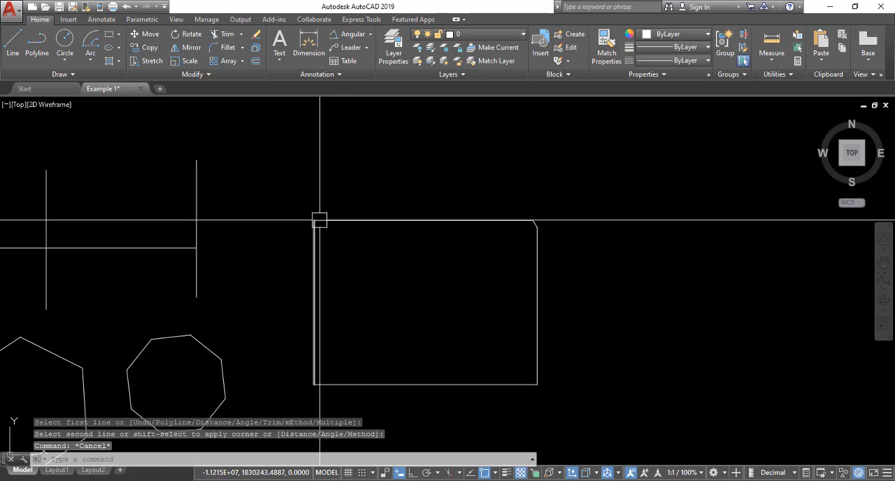
Step: Chamfer the top and left edges at the top-left corner with the trim method set to Distance
scroll(320, 240, up, 4)
middle_drag(362, 275, 385, 264)
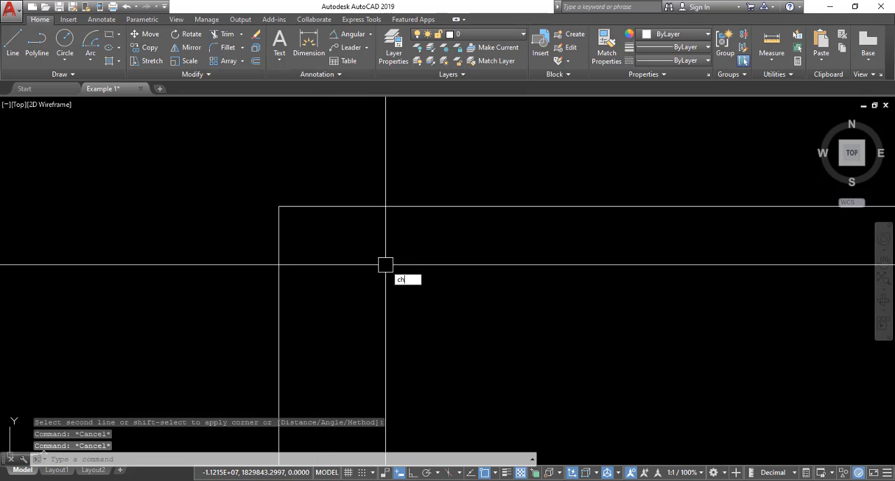
text(am)
key(Return)
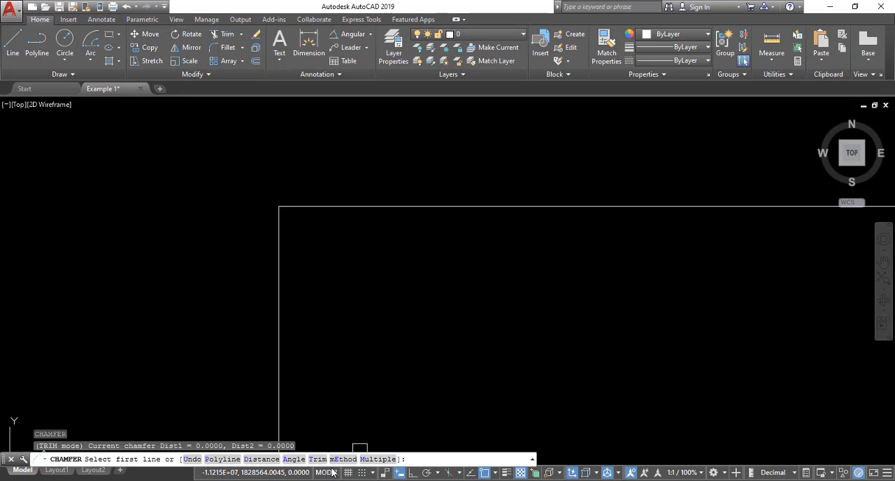
text(e)
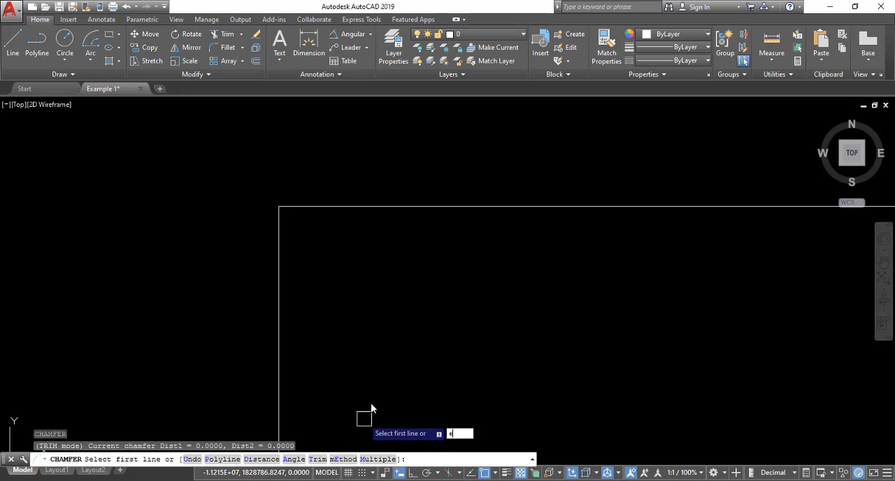
key(Return)
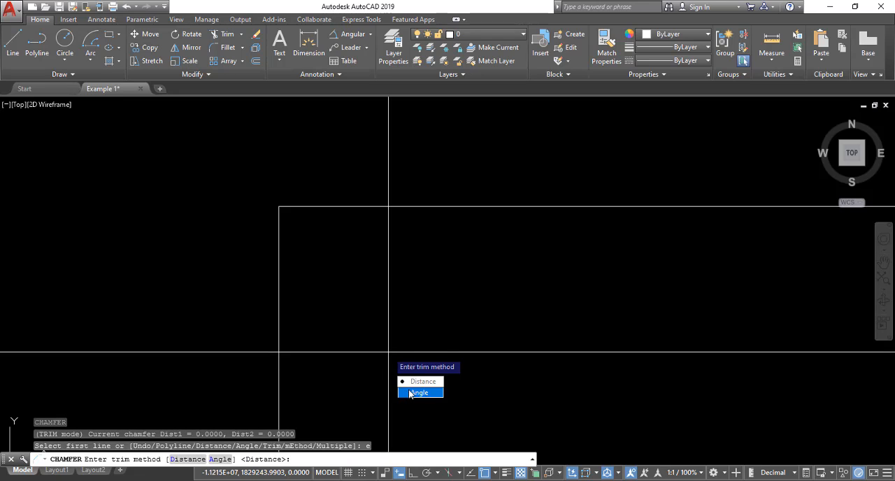
click(435, 382)
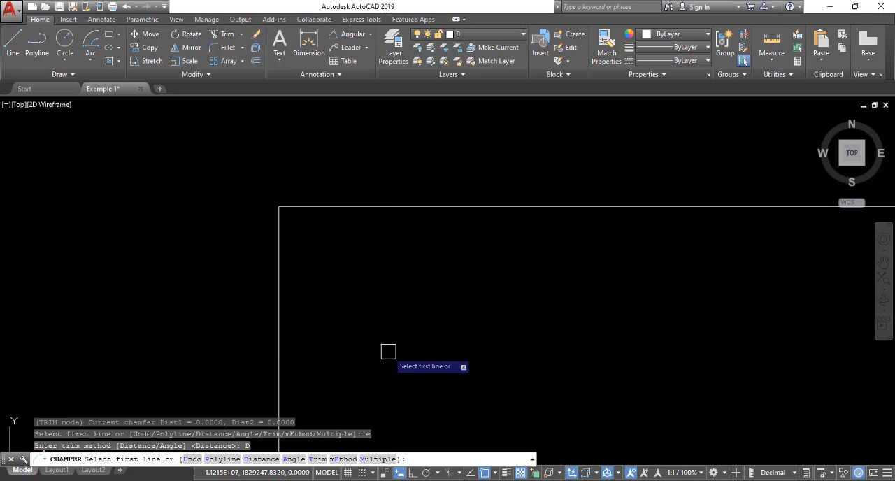
click(354, 204)
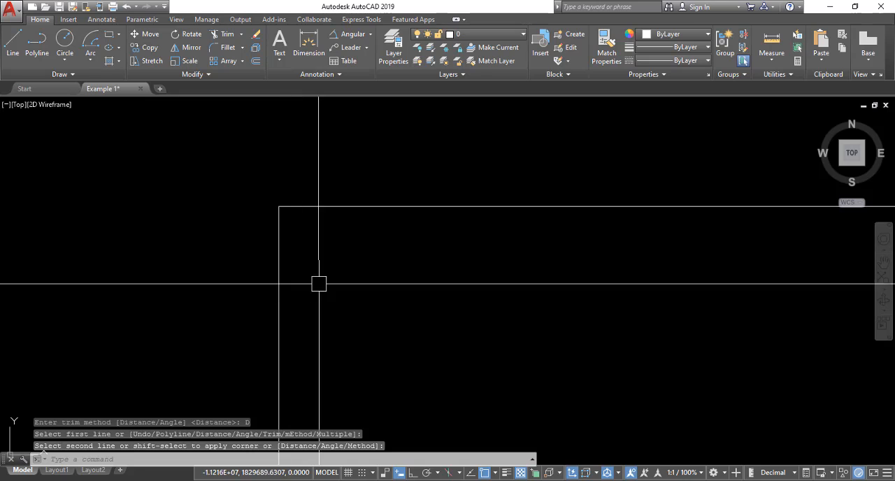
Step: Stretch the left edge's upper endpoint down again to reopen the gap at the top-left corner
key(Escape)
click(278, 248)
click(279, 206)
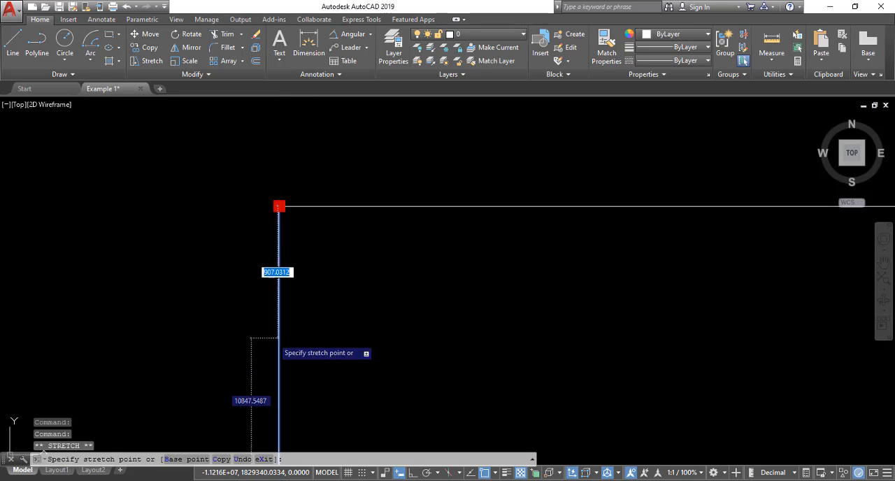
click(279, 339)
key(Escape)
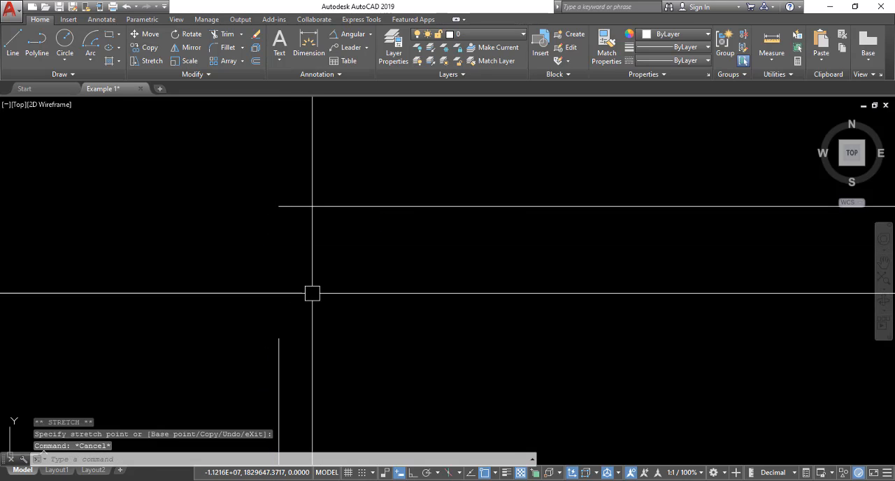
Step: Set the chamfer trim method to Angle and preview the chamfer between the top and left edges at the top-left corner
text(cha)
key(Return)
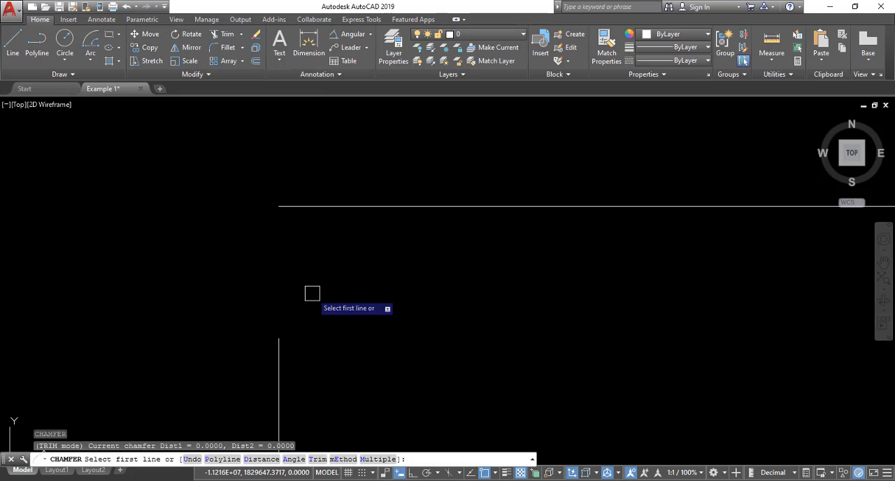
key(Return)
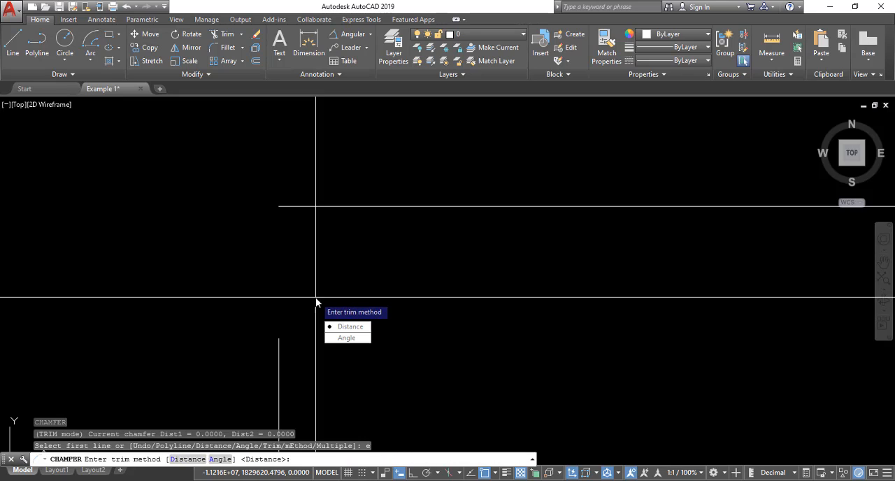
click(347, 338)
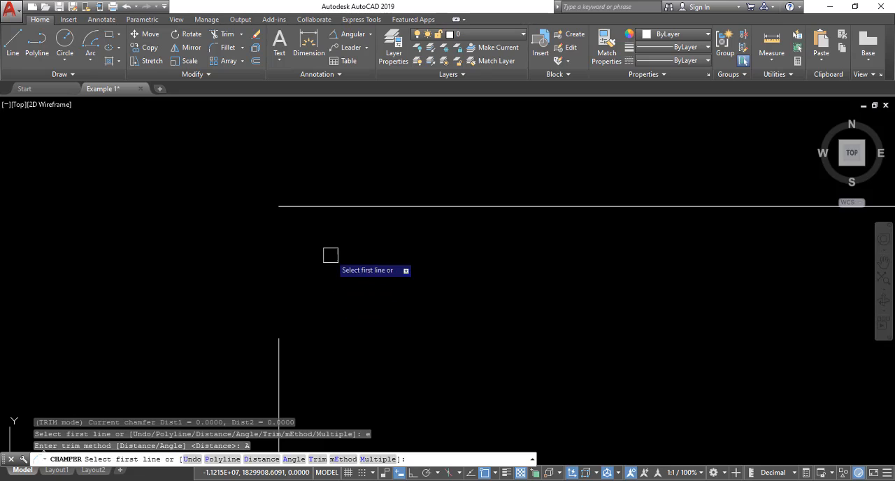
click(376, 207)
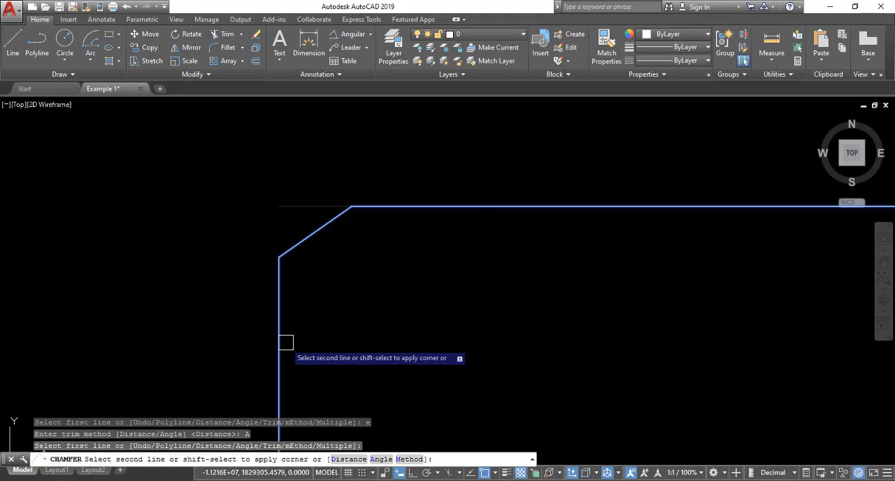
key(Escape)
Step: Stretch the left edge's upper endpoint up to meet the top edge, closing the top-left corner
scroll(310, 254, down, 1)
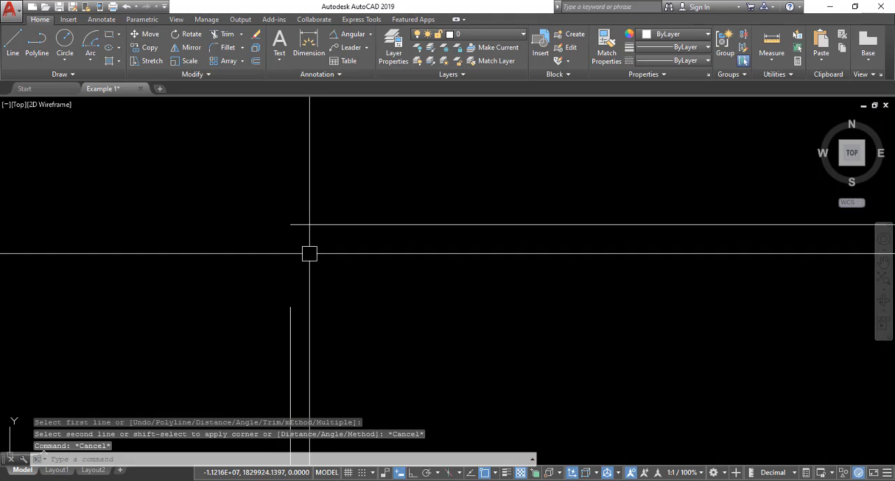
click(289, 313)
click(290, 306)
key(Escape)
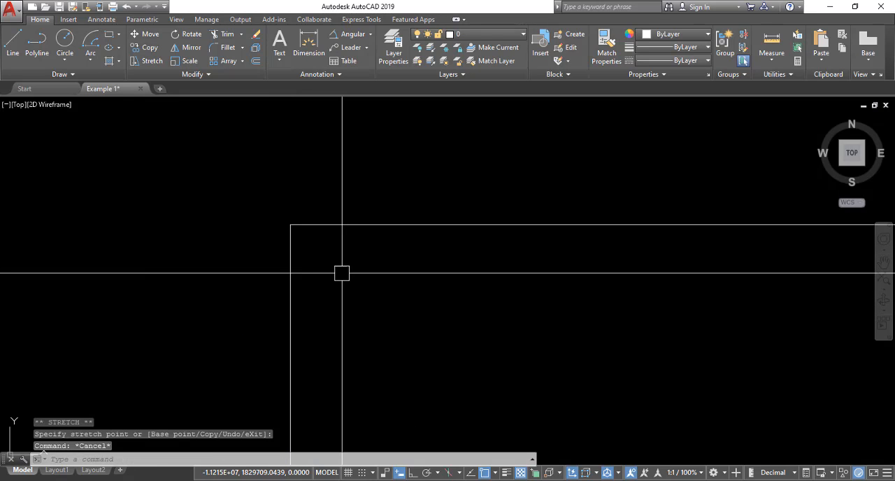
Step: Chamfer the top and left edges at the top-left corner using the Multiple option
text(ha)
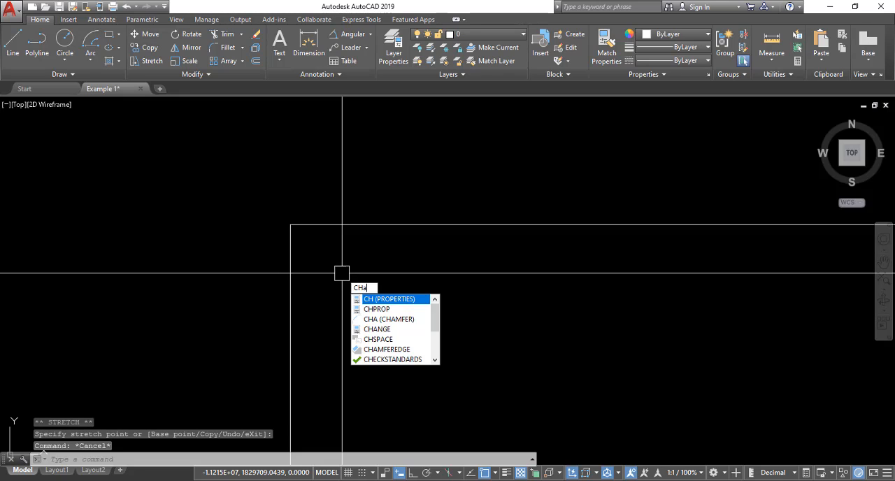
key(Return)
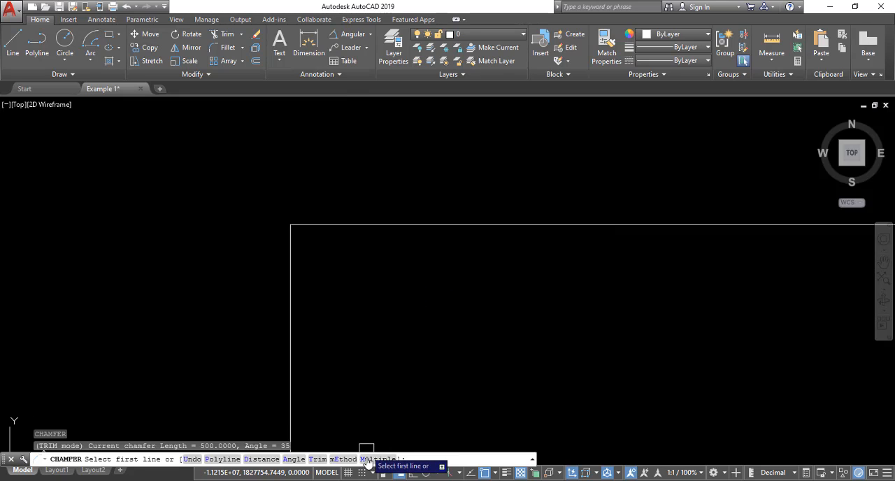
text(m)
key(Return)
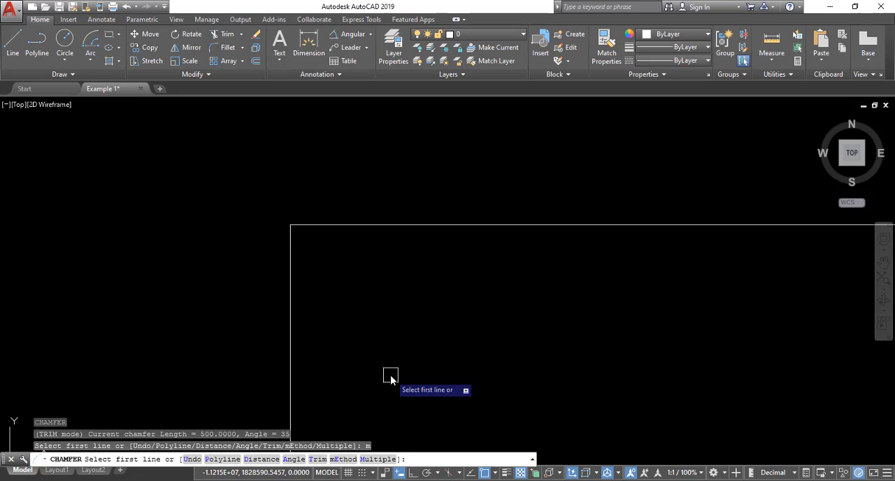
click(389, 223)
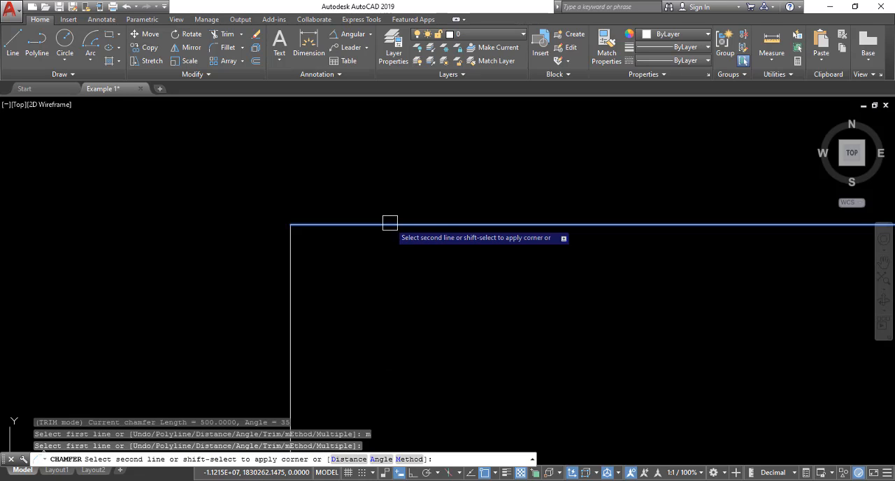
click(290, 273)
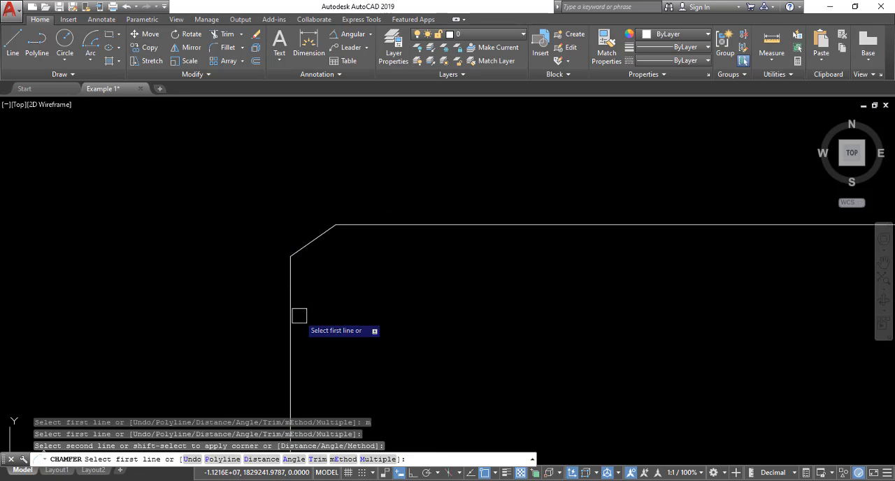
key(Escape)
Step: Erase the slanted chamfer line at the rectangle's top-left corner
scroll(331, 260, down, 2)
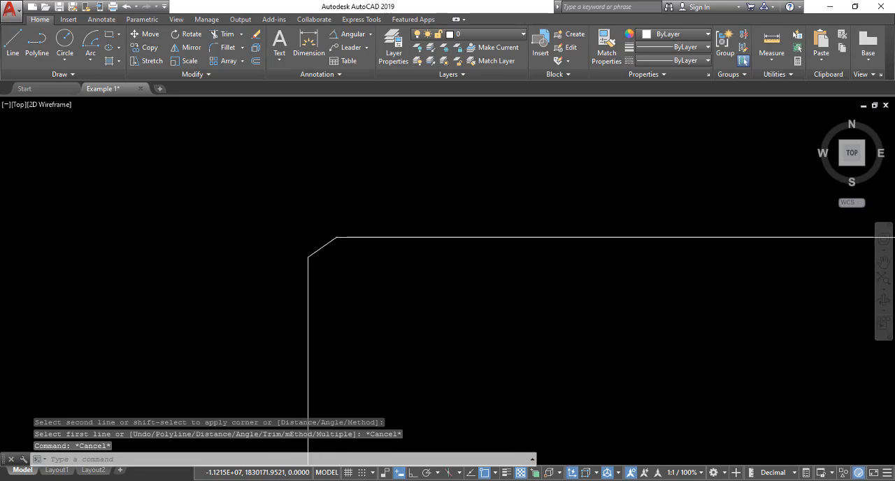
scroll(340, 243, up, 4)
scroll(315, 238, down, 5)
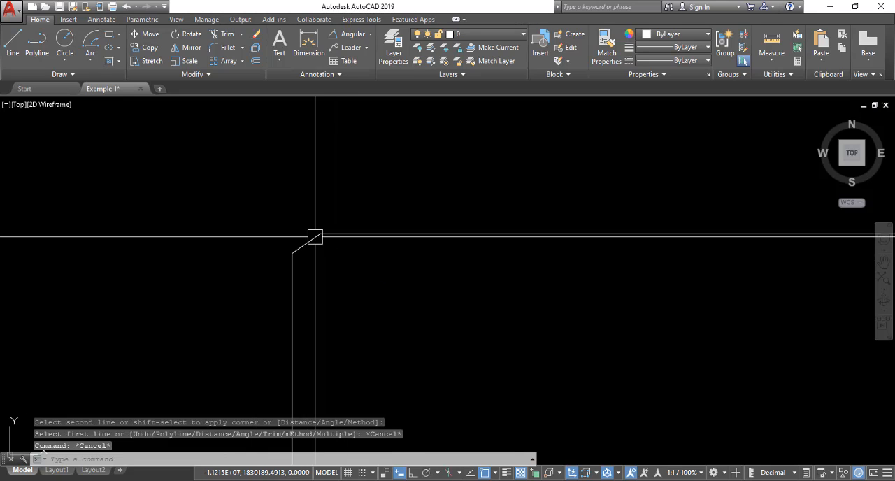
scroll(314, 239, up, 5)
click(291, 253)
key(Return)
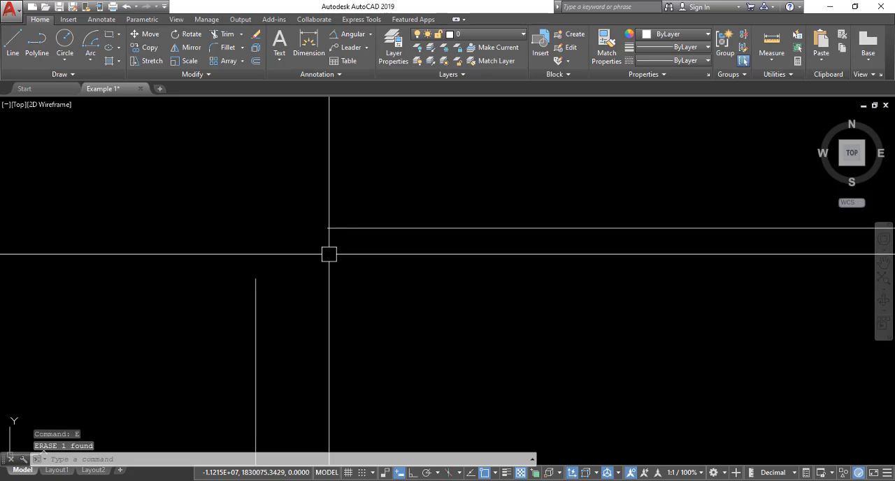
Step: Try the Polyline option of Chamfer on the rectangle's top and left edges
text(cha)
key(Return)
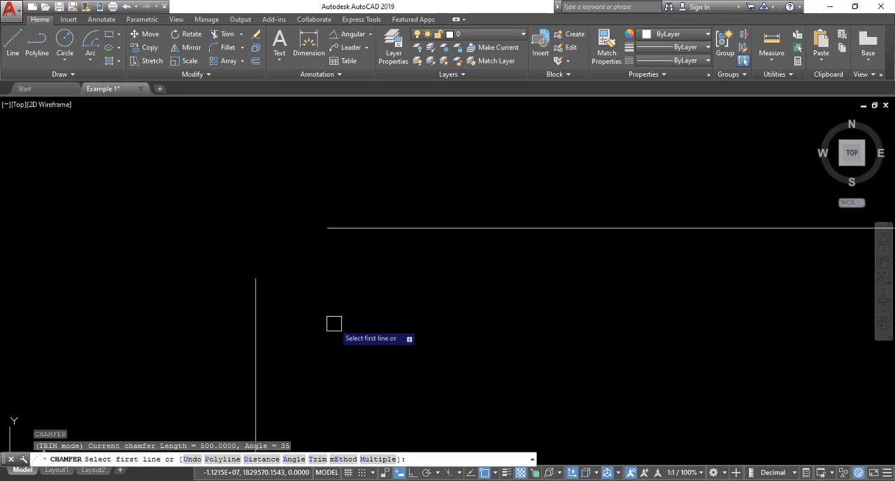
text(p)
key(Return)
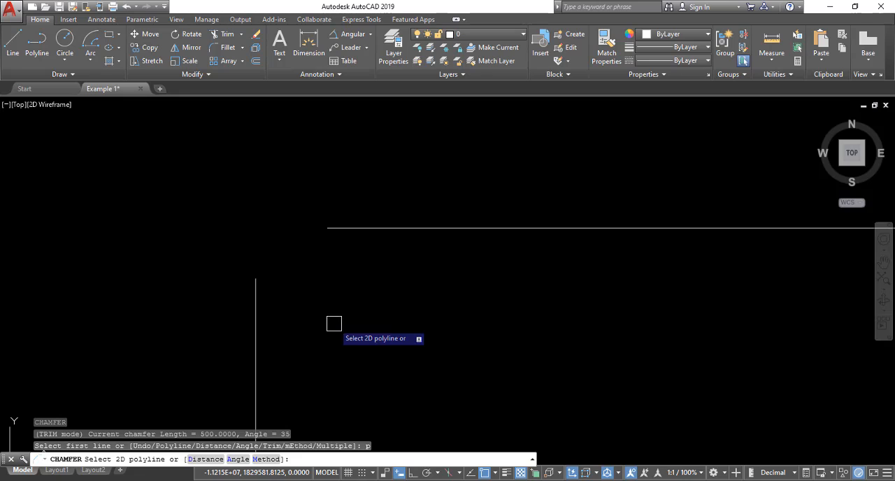
click(360, 227)
click(258, 288)
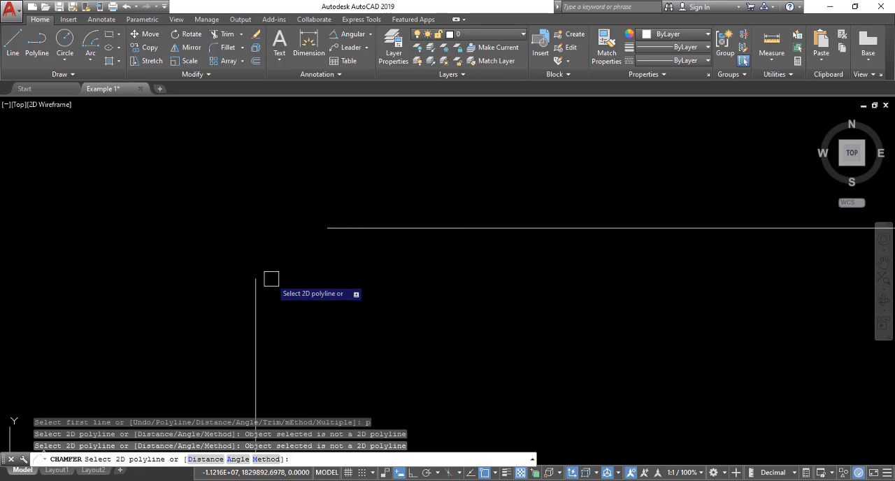
key(Escape)
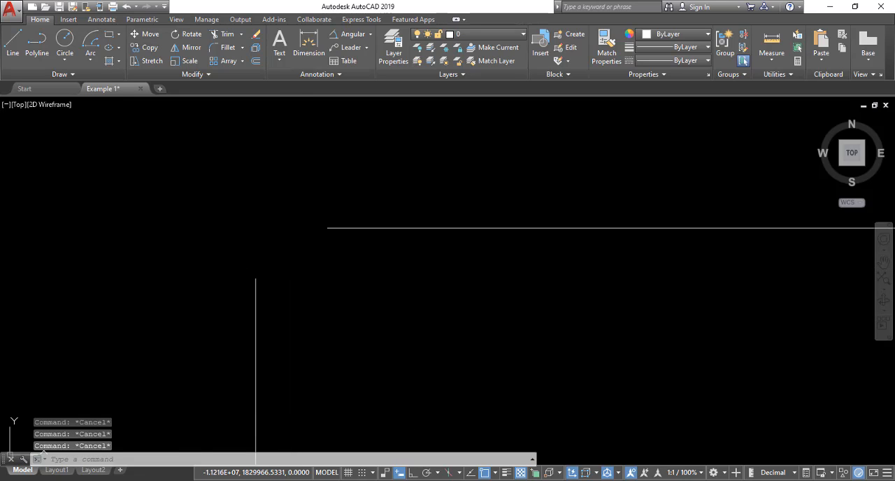
text(cha)
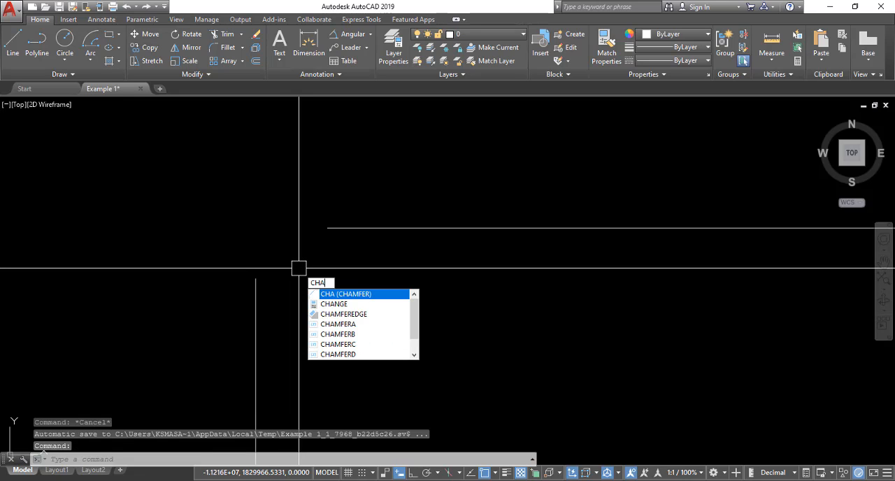
key(Return)
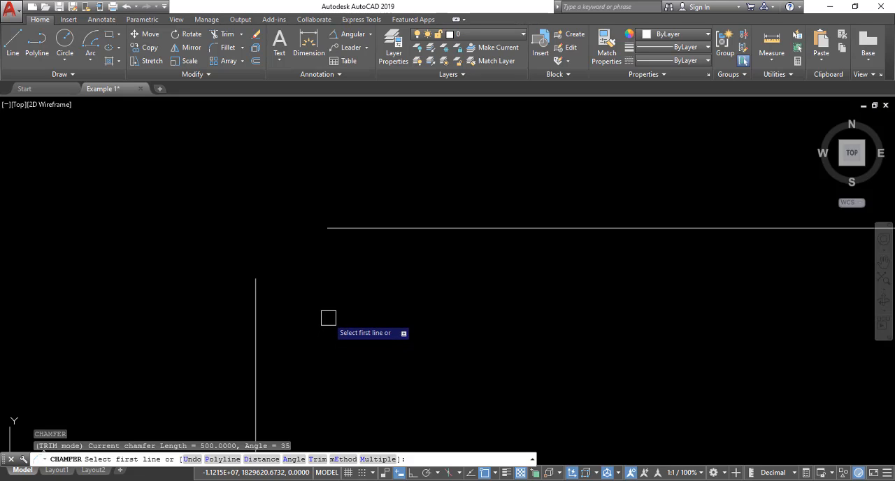
key(Escape)
Step: Examine the rectangle's top edge, its chamfered top-right corner and the open top-left corner
scroll(333, 295, down, 2)
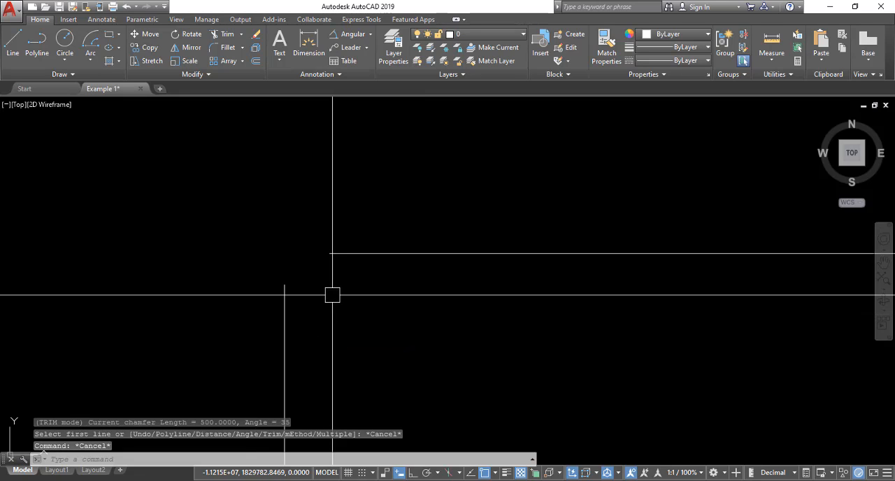
middle_drag(328, 296, 275, 233)
scroll(280, 240, down, 5)
scroll(281, 243, up, 4)
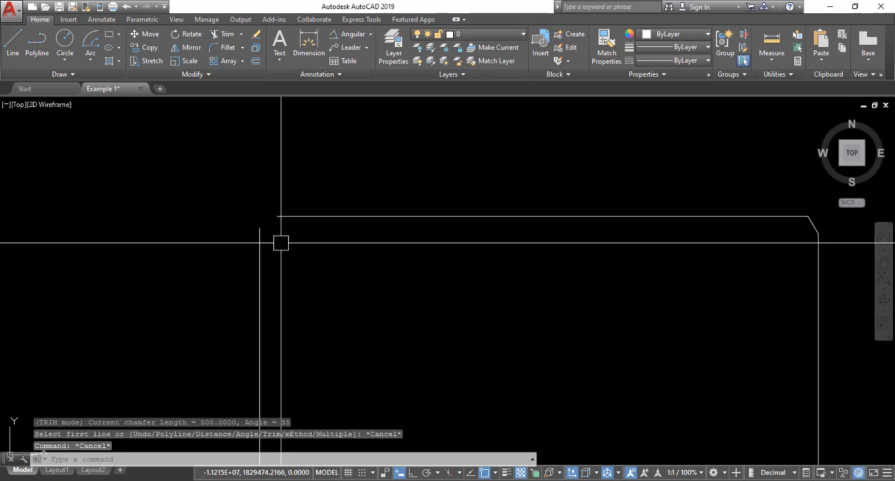
scroll(280, 242, down, 4)
scroll(495, 238, up, 4)
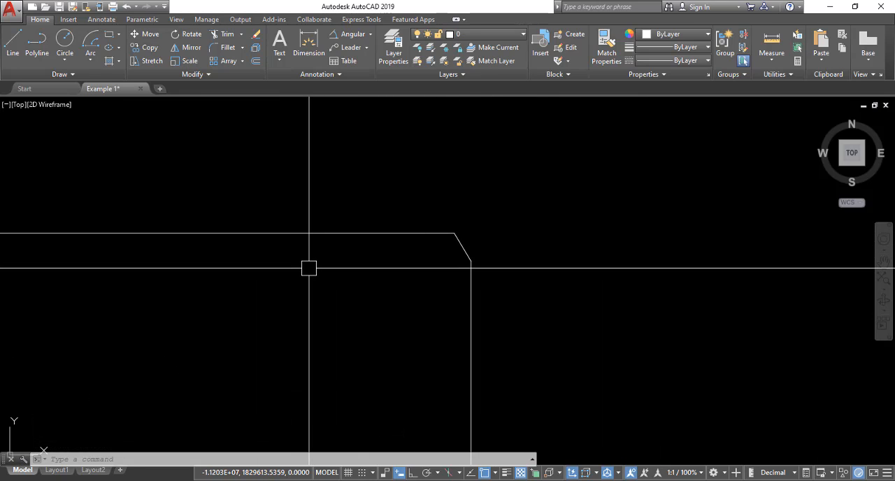
middle_drag(279, 274, 448, 268)
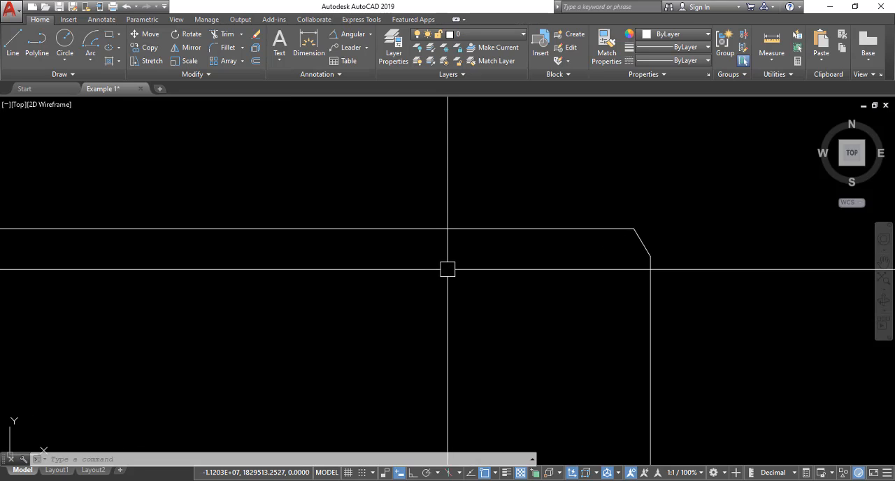
middle_drag(205, 276, 539, 263)
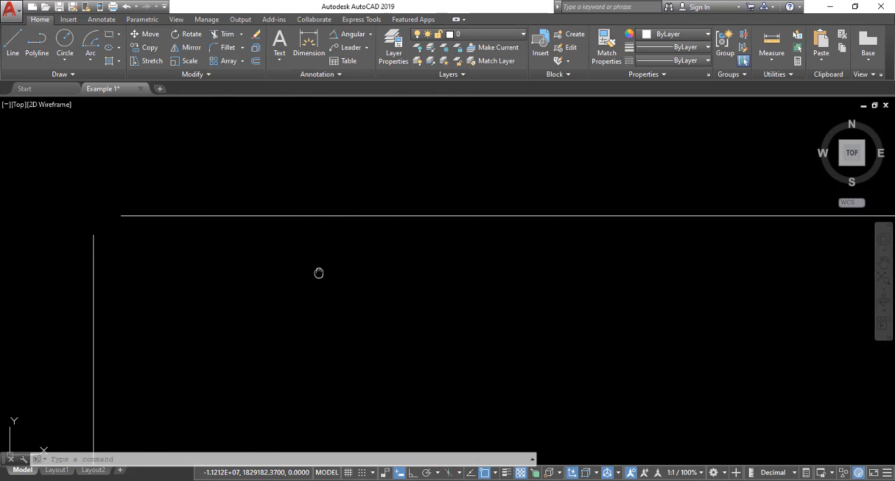
middle_drag(319, 273, 479, 275)
middle_drag(252, 220, 276, 208)
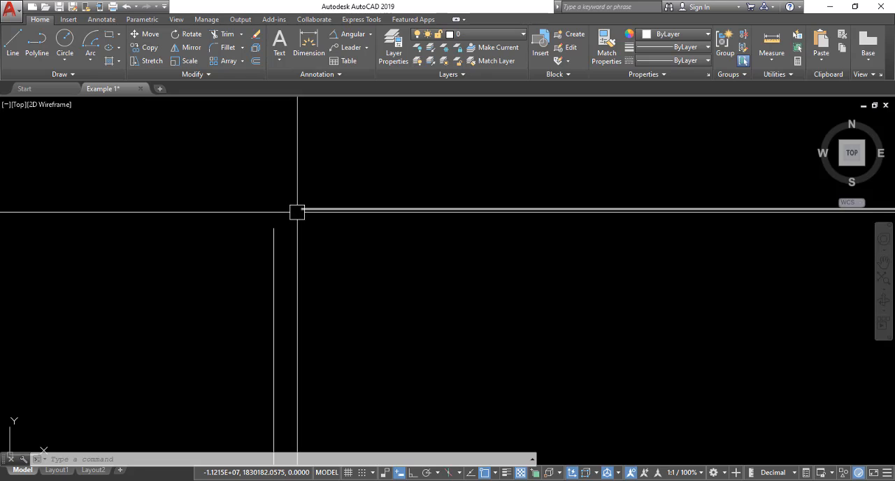
scroll(294, 224, up, 4)
scroll(274, 238, down, 4)
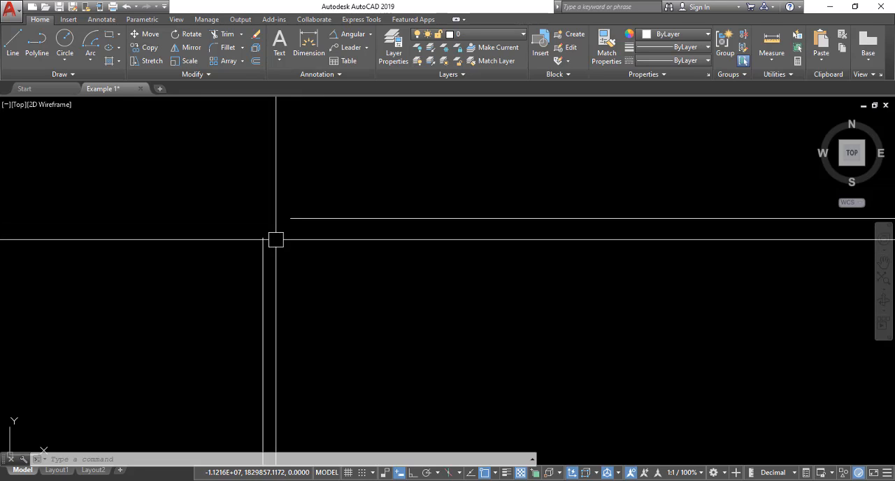
scroll(288, 220, up, 4)
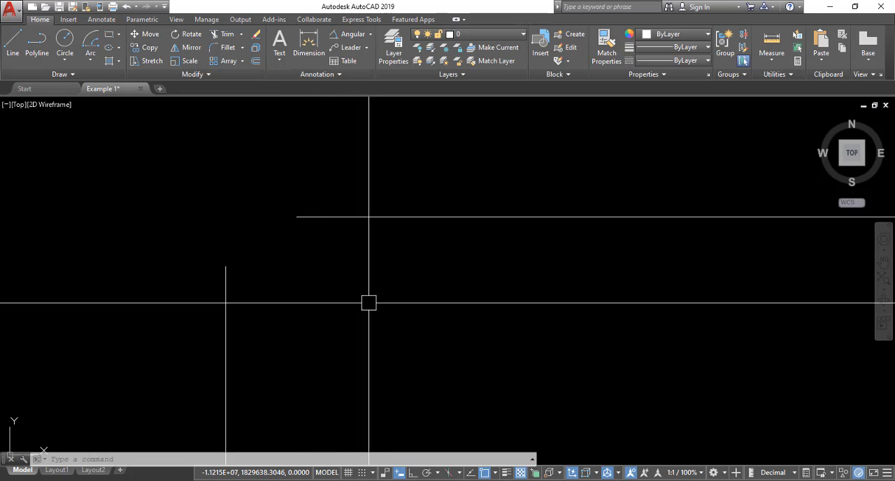
Step: Fillet the top and left edges at the top-left corner with a radius of 50
key(Return)
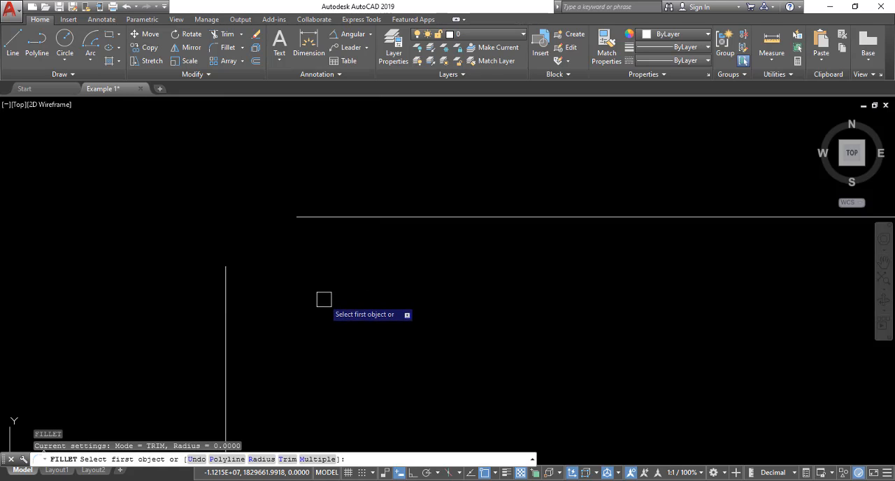
click(343, 217)
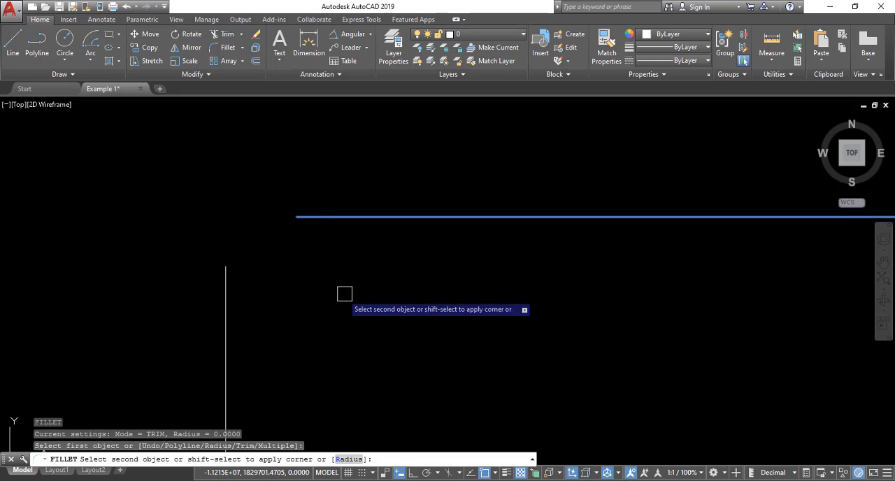
text(r)
key(Return)
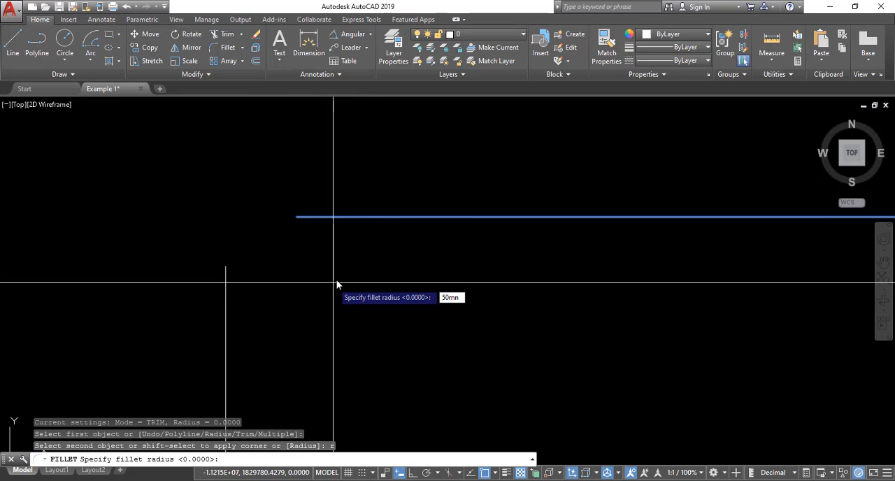
text(50)
key(Return)
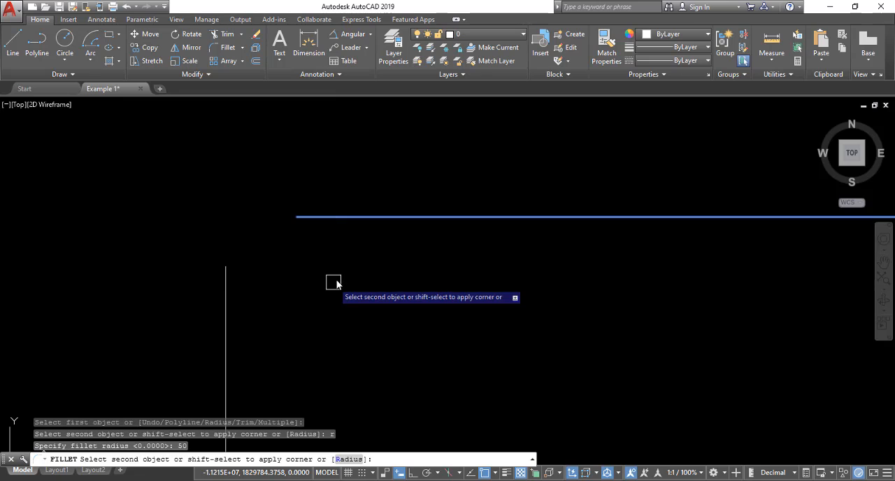
click(226, 290)
Step: Erase the fillet arc at the rectangle's top-left corner
scroll(233, 223, up, 6)
click(210, 206)
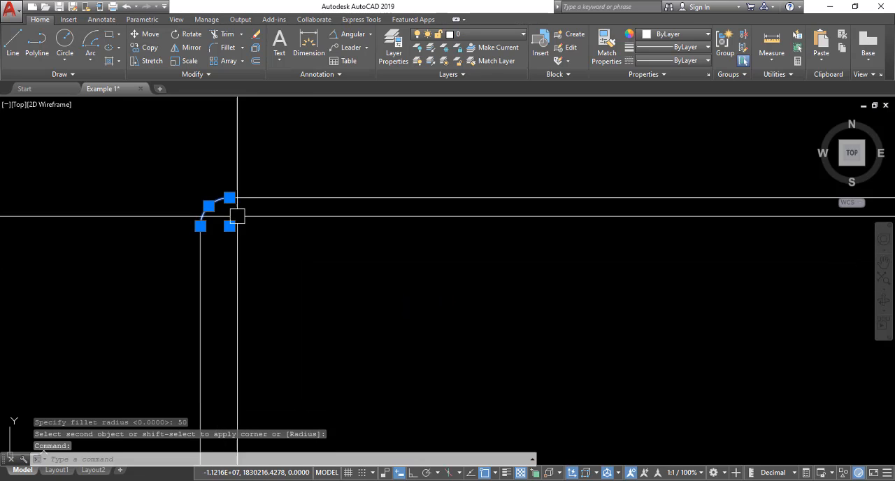
text(E)
key(Return)
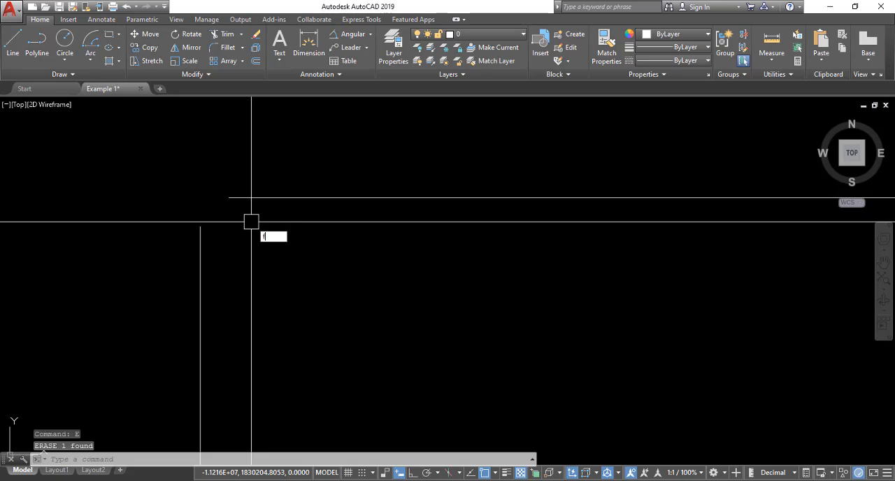
Step: Fillet the rectangle's top and left edges at the top-left corner with a radius of 500
text(F)
key(Return)
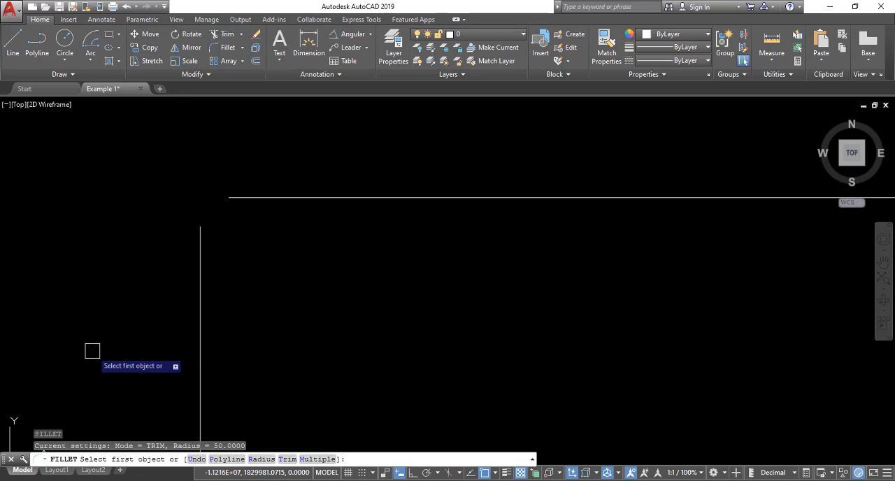
text(r)
key(Return)
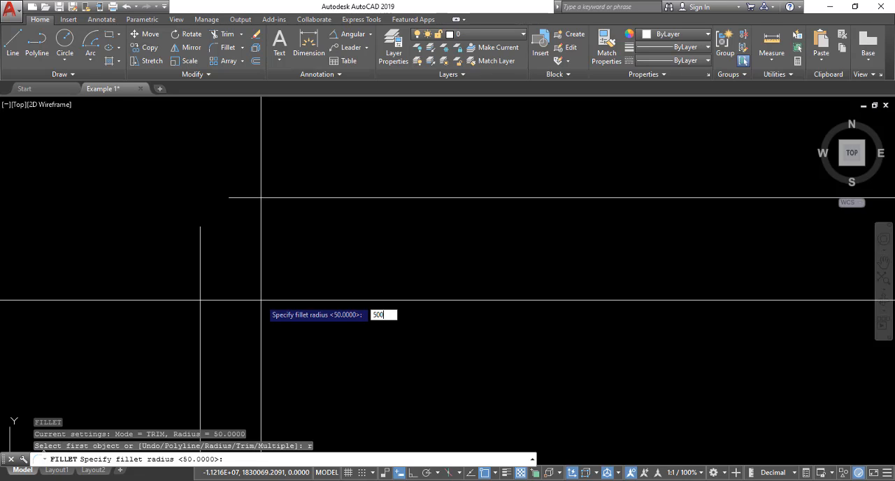
key(Return)
click(290, 198)
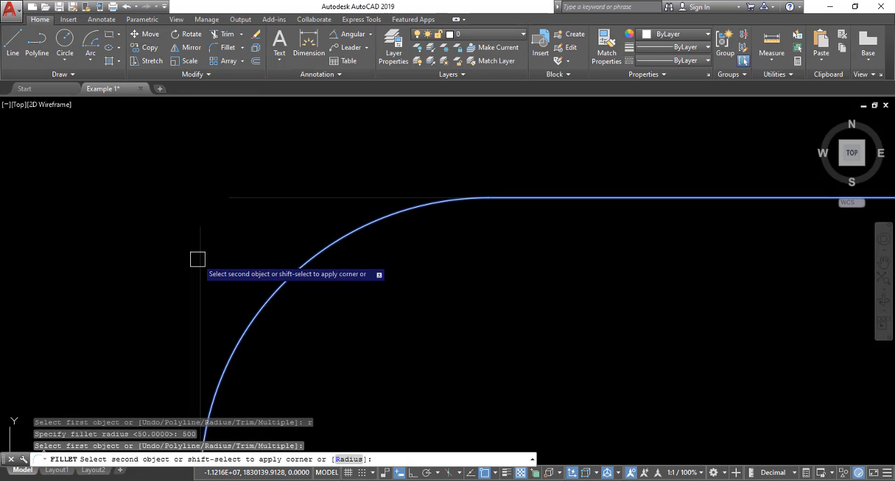
click(202, 261)
scroll(296, 202, down, 10)
scroll(292, 211, up, 8)
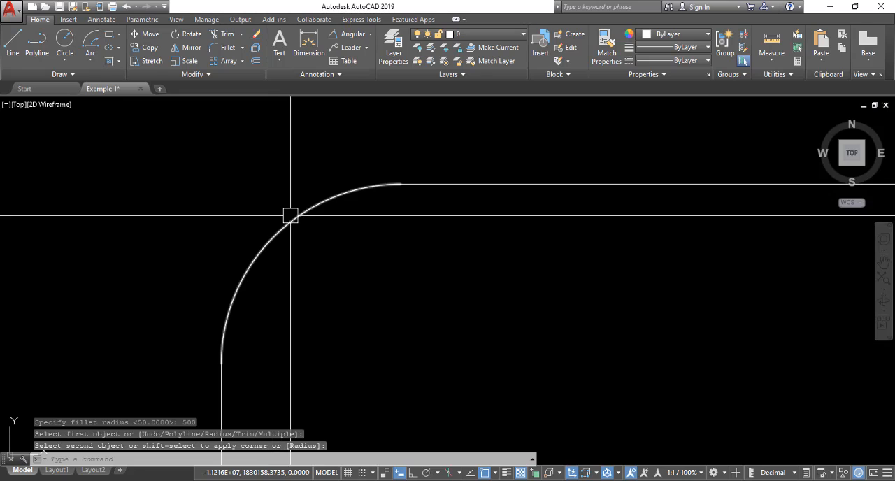
Step: Erase the large 500-radius fillet arc at the rectangle's top-left corner
scroll(273, 226, down, 3)
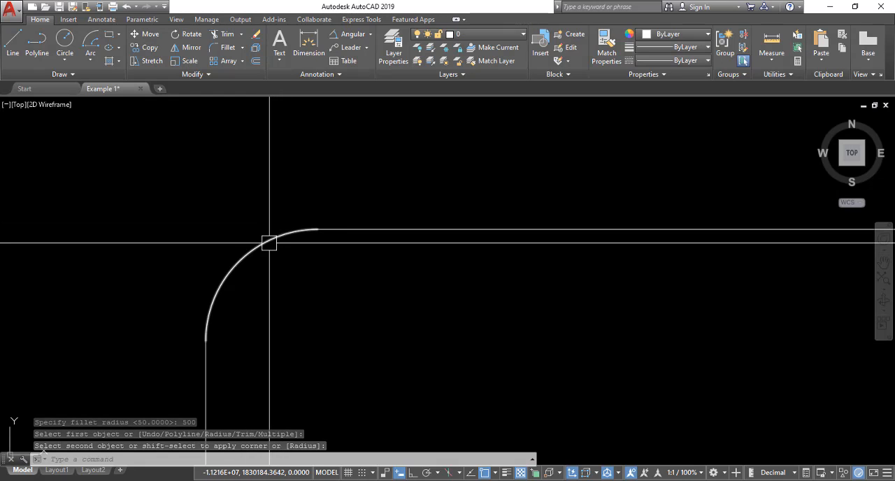
click(274, 238)
key(Return)
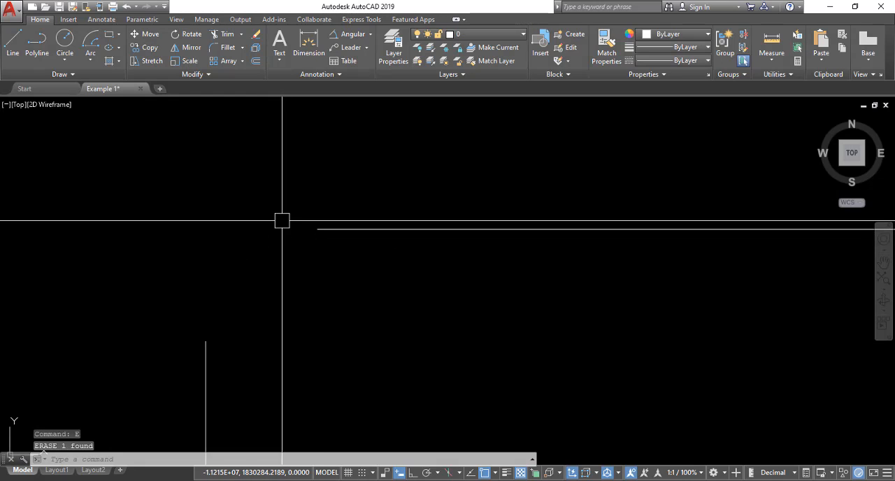
Step: Fillet the rectangle's top and right edges at the chamfered top-right corner with a radius of 200
scroll(282, 219, down, 3)
scroll(388, 227, down, 2)
scroll(489, 225, up, 8)
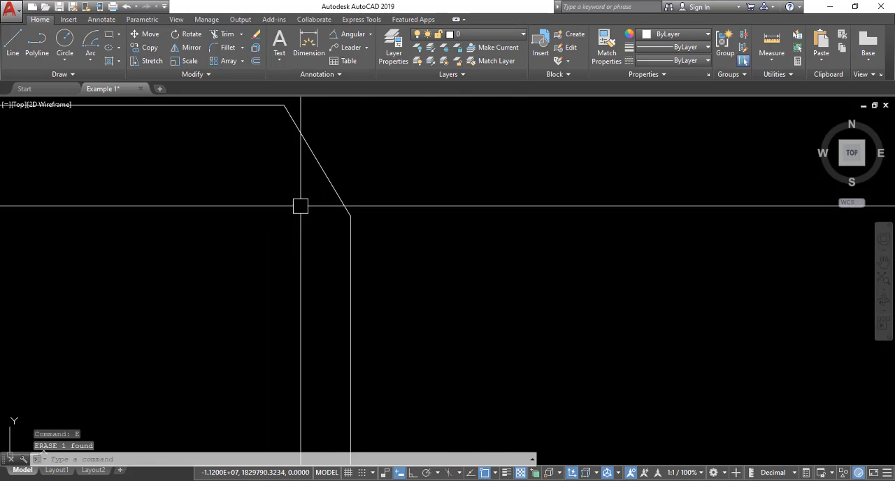
text(f)
key(Return)
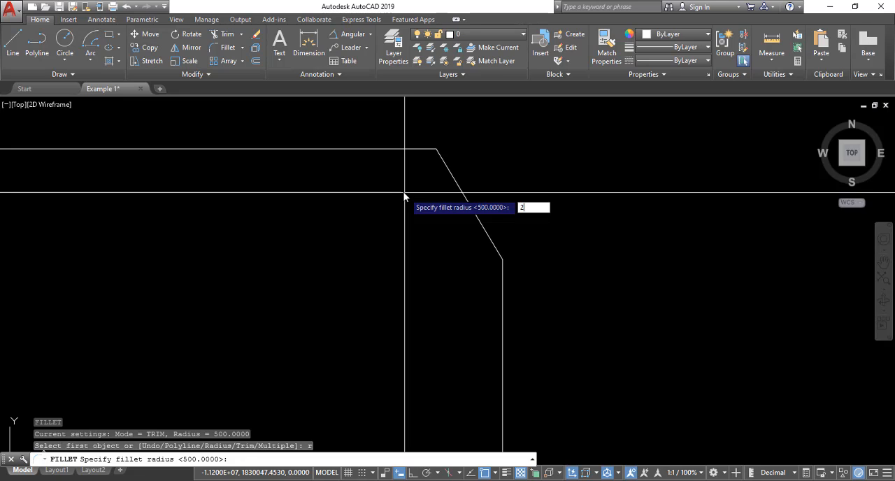
key(Return)
click(410, 149)
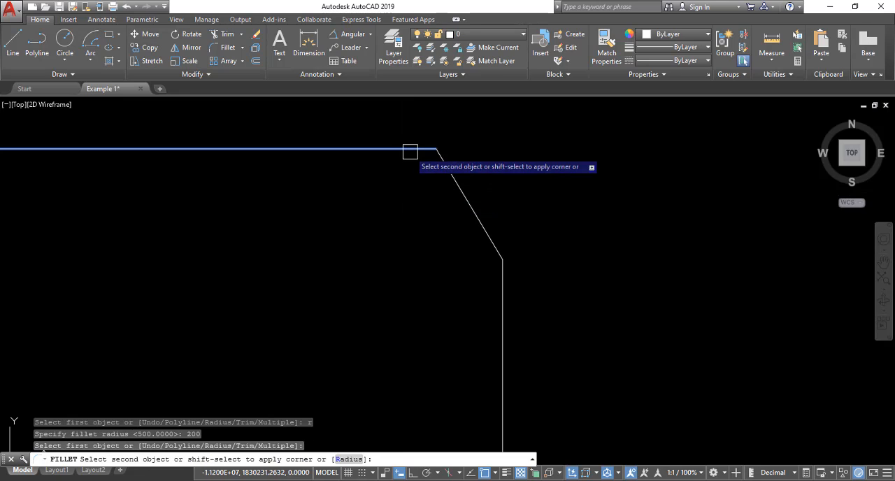
click(493, 285)
key(Escape)
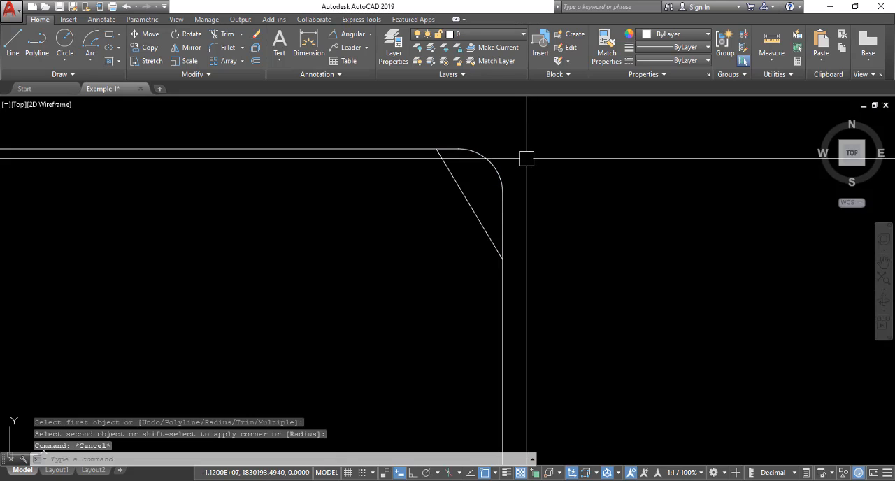